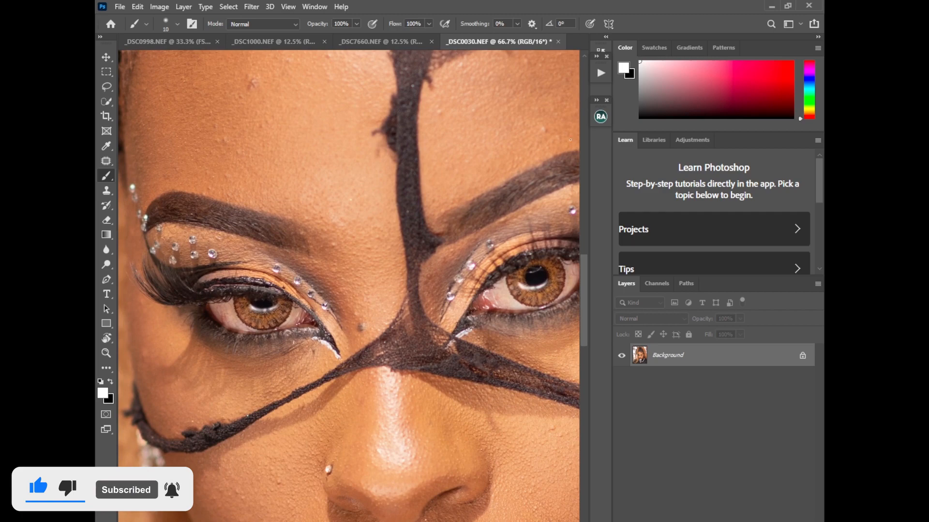
Examine the portrait's skin texture on the forehead and around the eyes, including a brief look at the photo in Lightroom Classic.
scroll(572, 239, "up", 5)
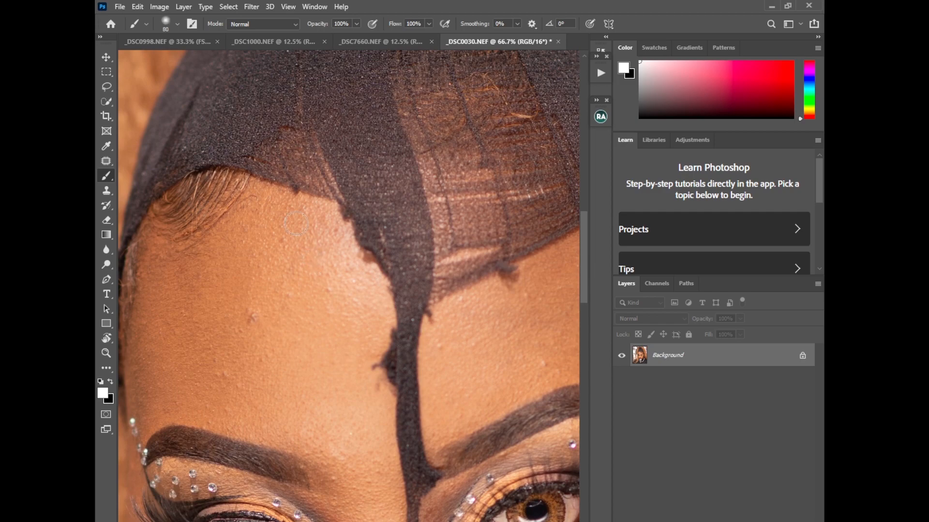
scroll(296, 223, "down", 4)
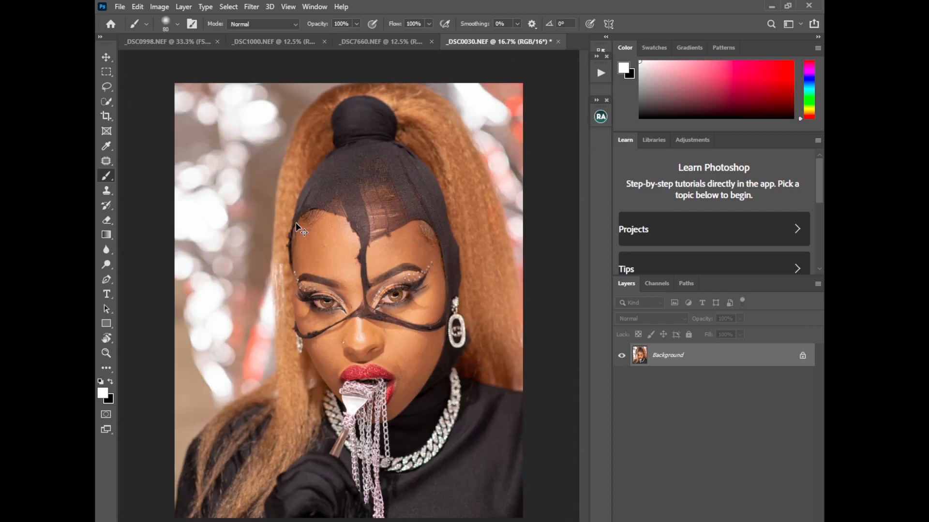
scroll(296, 224, "up", 3)
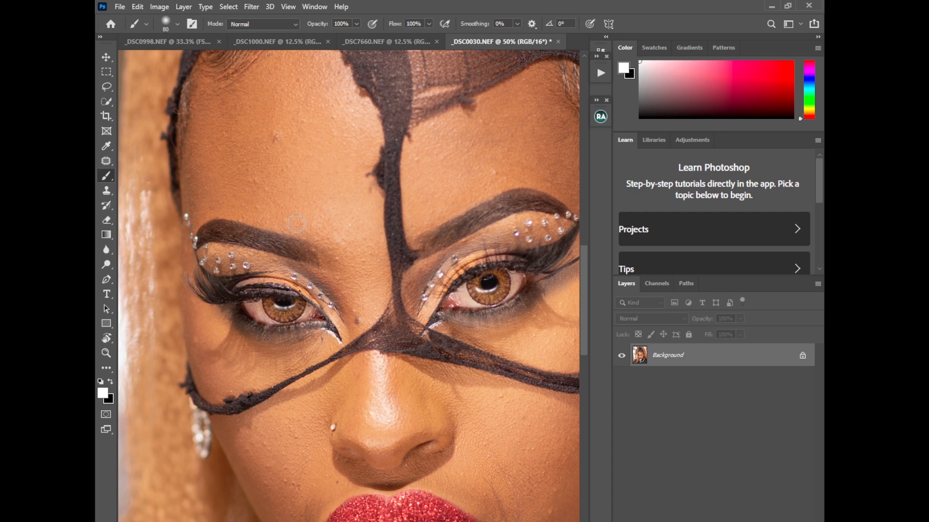
key("ctrl+0")
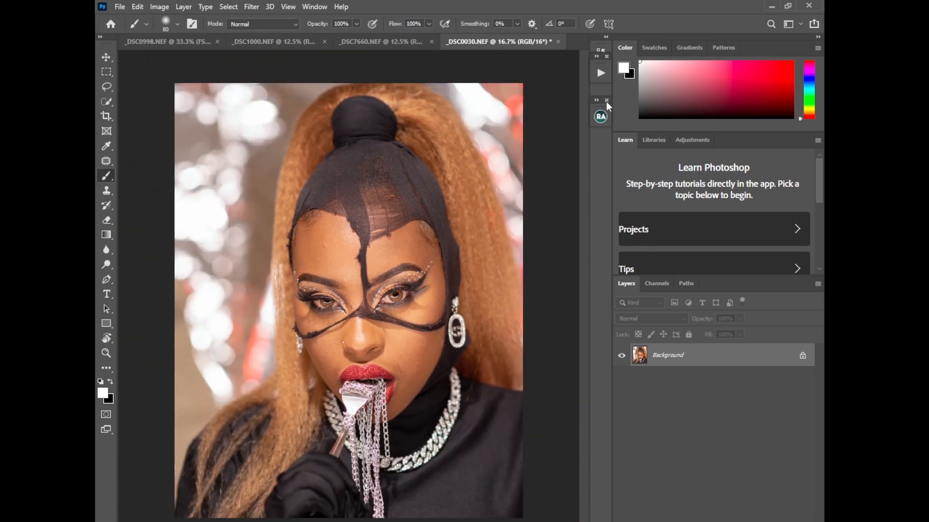
key("alt+Tab")
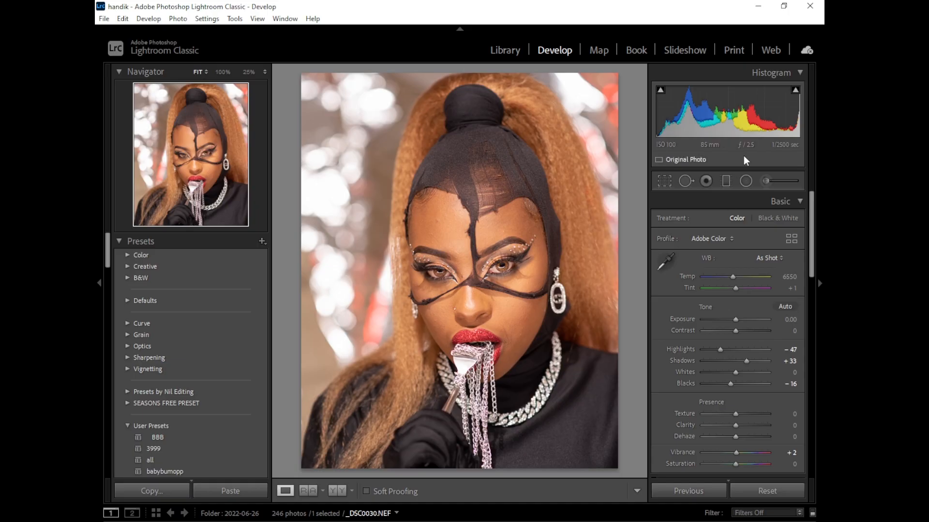
key("alt+Tab")
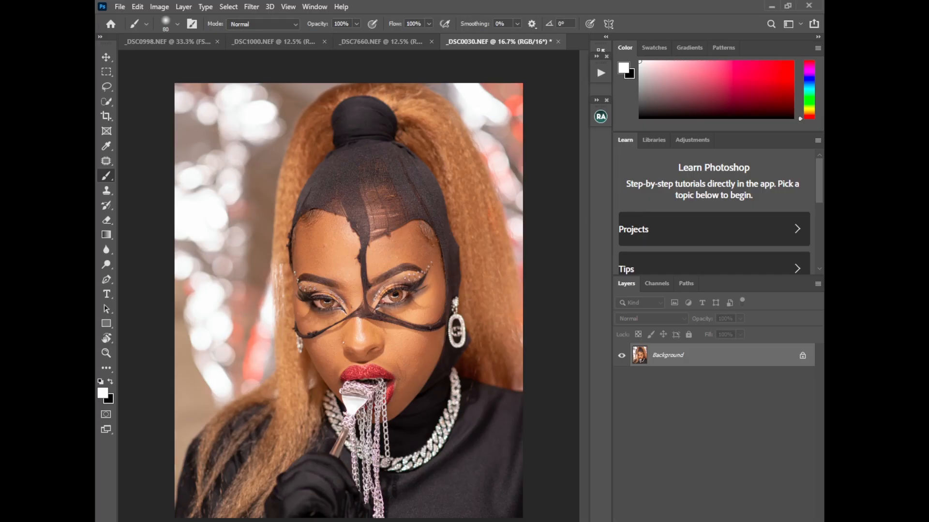
key("ctrl+plus")
key("ctrl+plus")
key("ctrl+plus")
key("ctrl+plus")
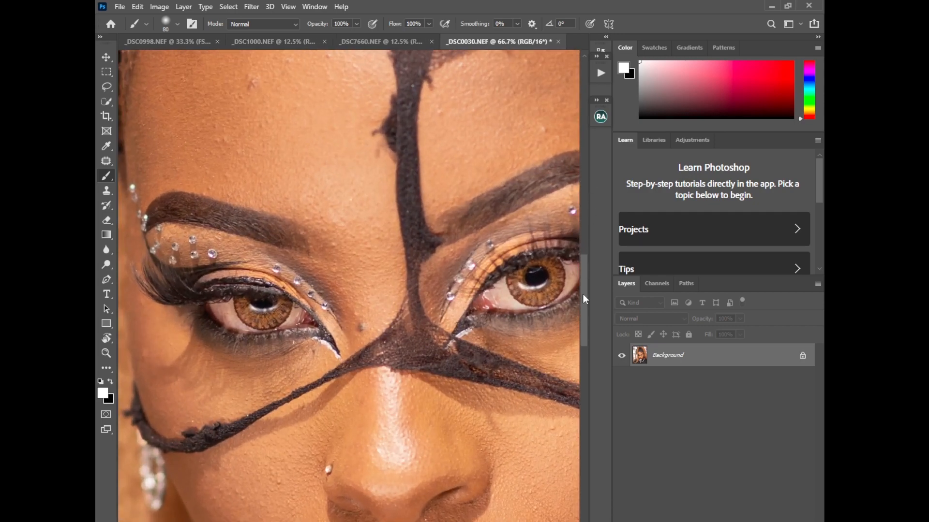
left_click_drag(583, 299, 584, 243)
left_click_drag(348, 521, 404, 521)
scroll(586, 288, "down", 3)
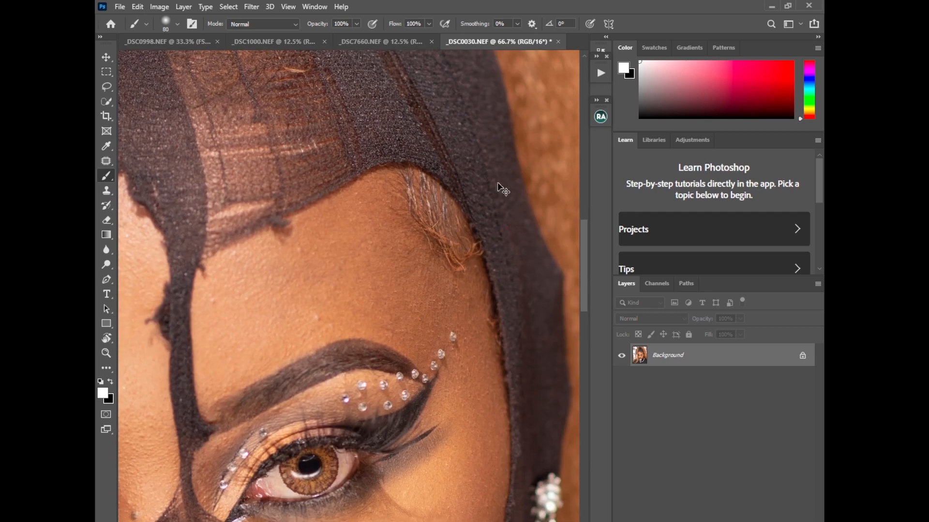
Duplicate the Background layer twice, naming the upper copy "hight texture" and the lower copy "low".
key("ctrl+j")
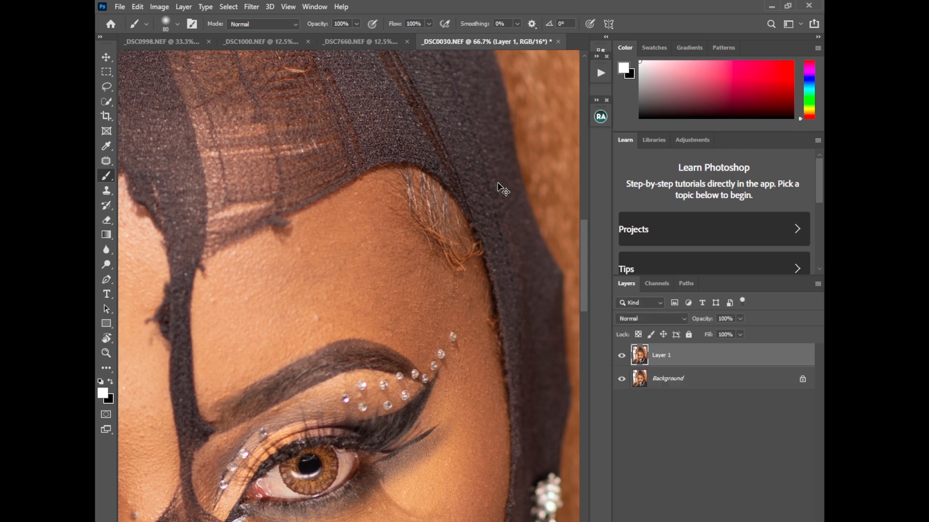
key("ctrl+j")
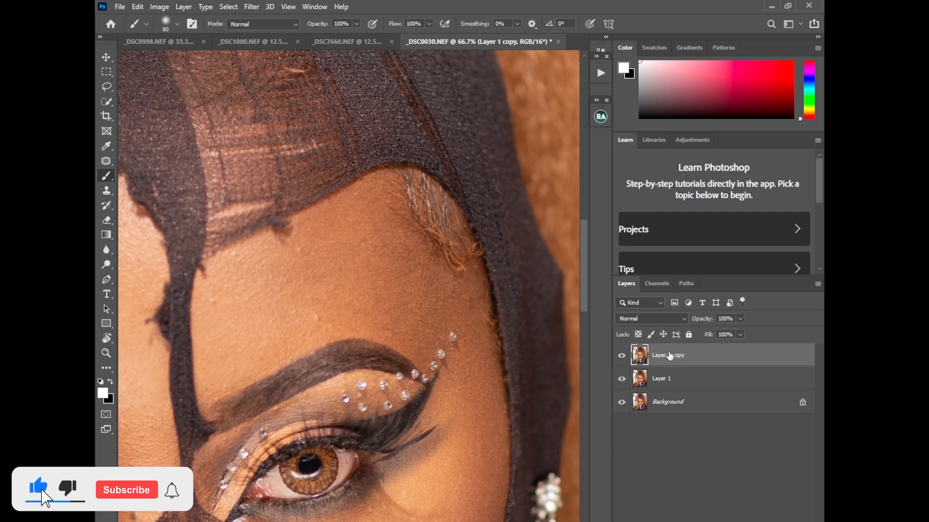
left_click(677, 380)
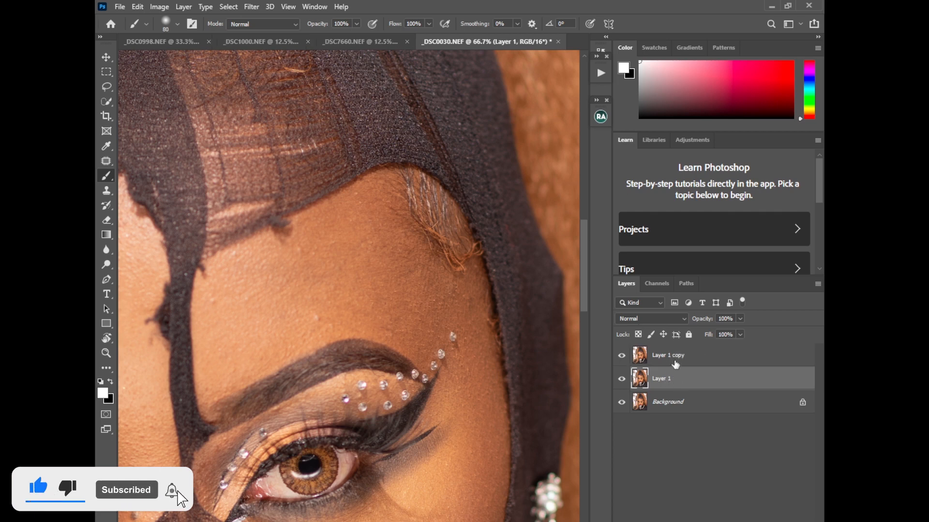
double_click(679, 358)
type("hi")
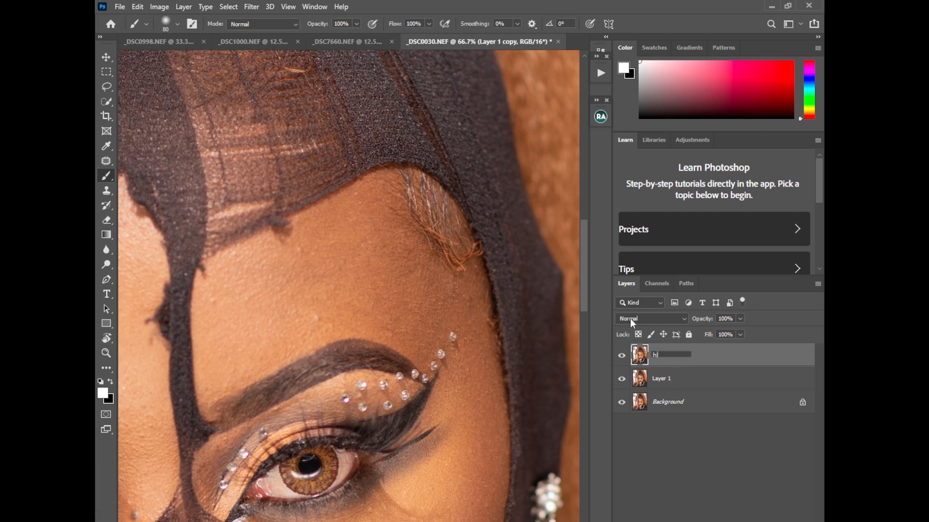
type("ght texture")
key("Tab")
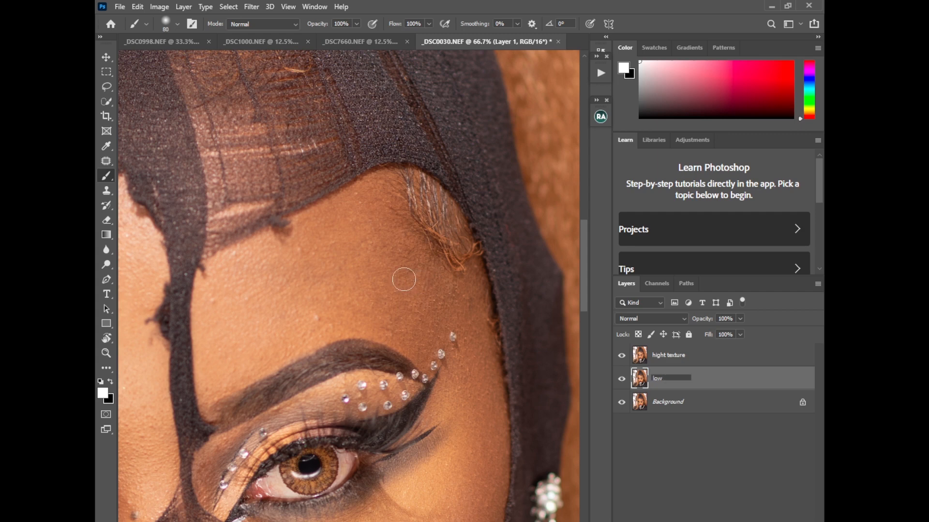
left_click_drag(392, 293, 571, 319)
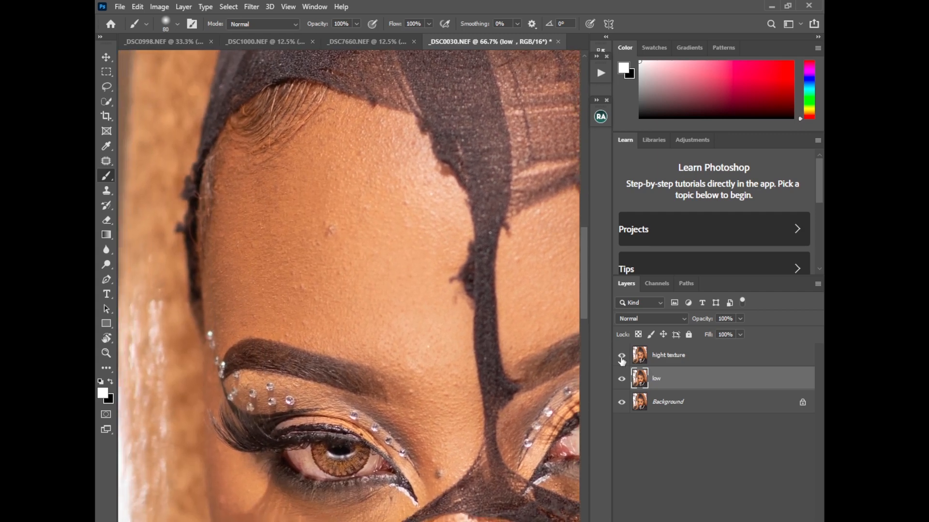
Hide the hight texture layer and apply a Gaussian Blur with a 5.4-pixel radius to the low layer.
left_click(251, 6)
mouse_move(299, 135)
left_click(420, 179)
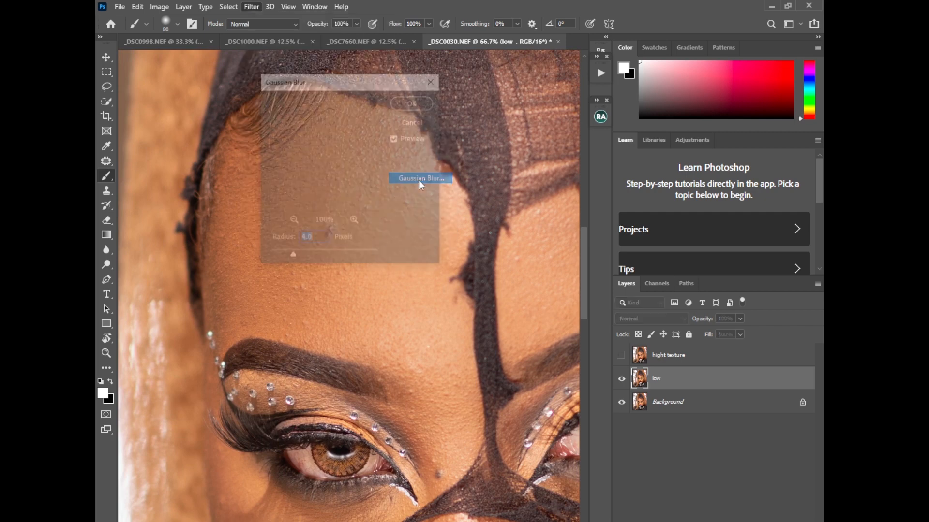
mouse_move(342, 162)
left_mouse_down()
mouse_move(325, 179)
mouse_move(337, 153)
mouse_move(346, 172)
left_mouse_up()
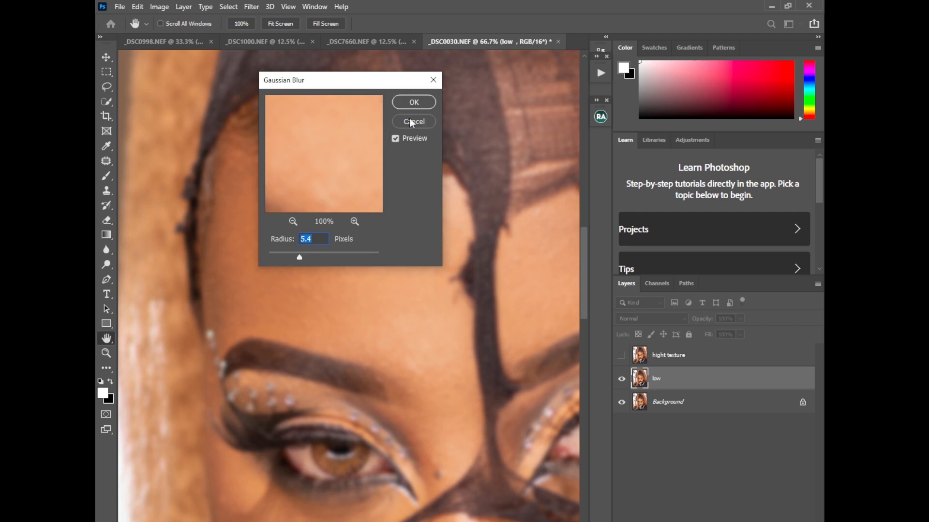
left_click(413, 102)
key("b")
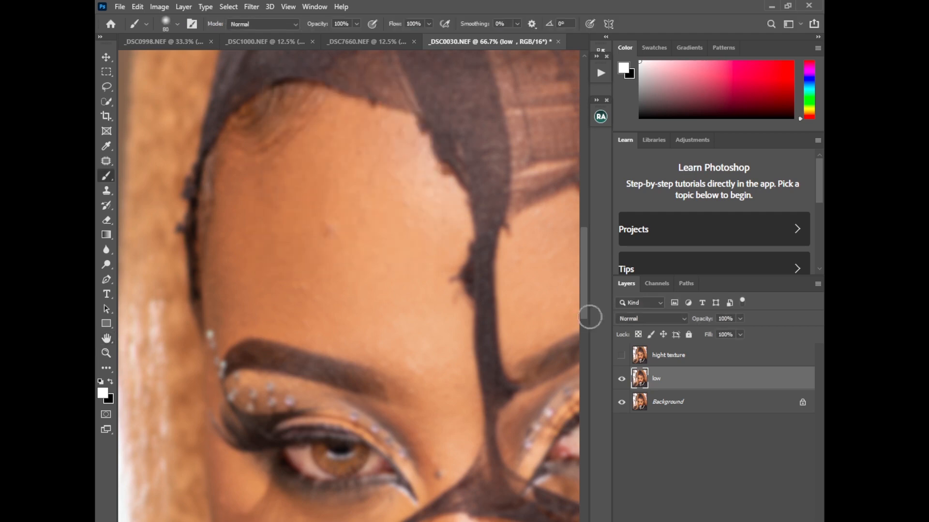
Show the hight texture layer and run Apply Image on it with layer low inverted, Add blending, scale 2 and offset 0.
left_click(621, 356)
left_click(663, 360)
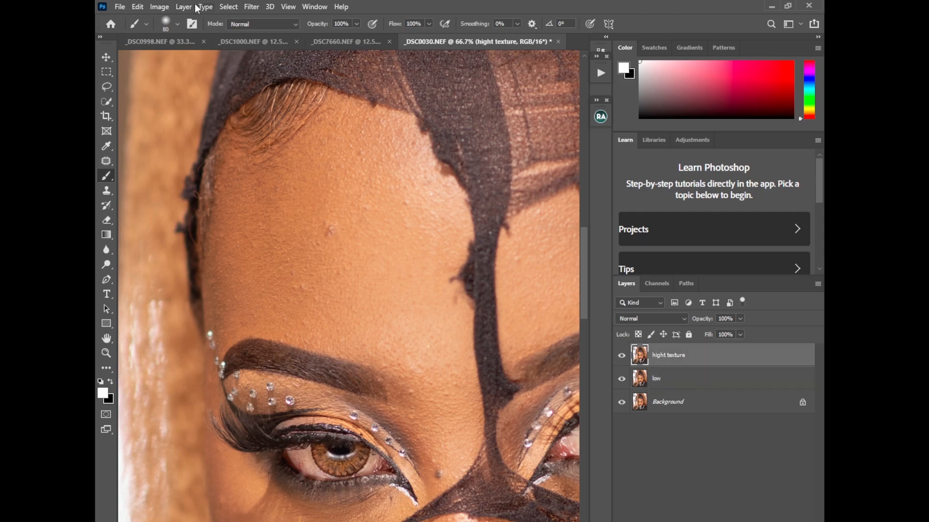
left_click(159, 7)
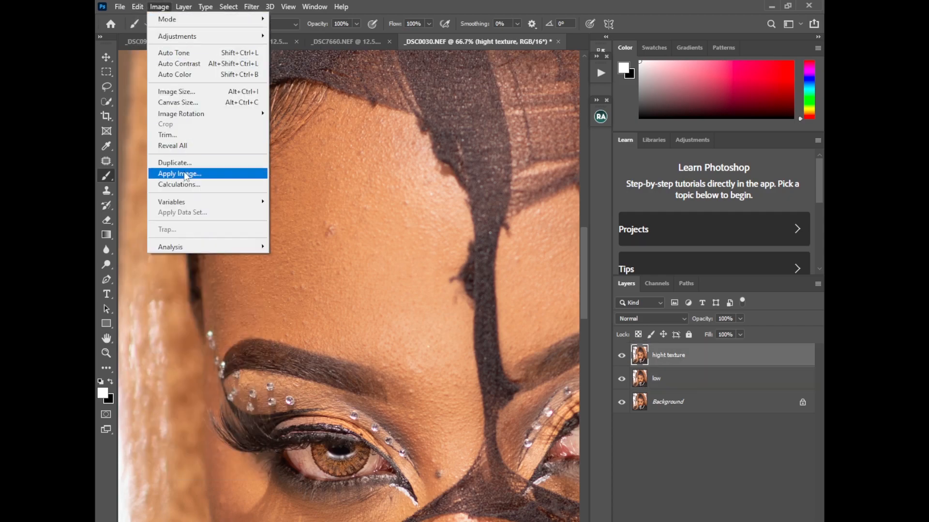
left_click(185, 174)
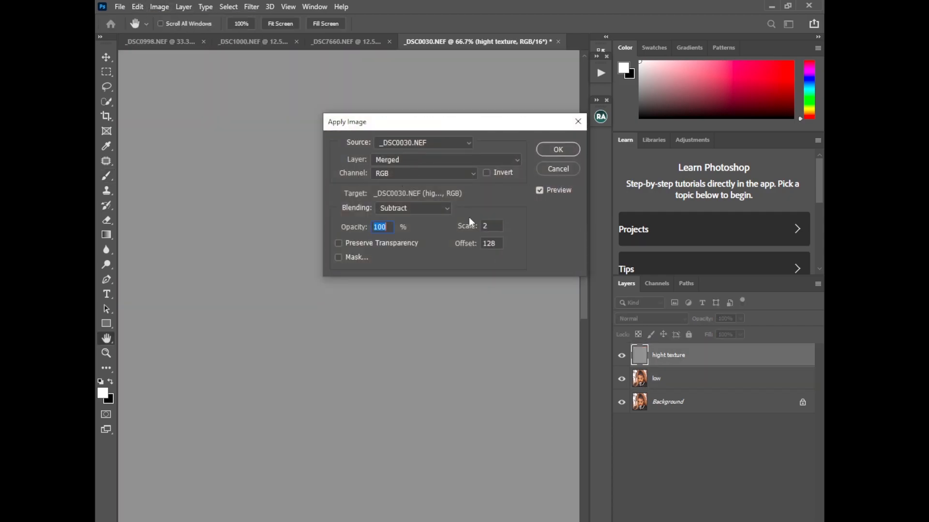
left_click(412, 207)
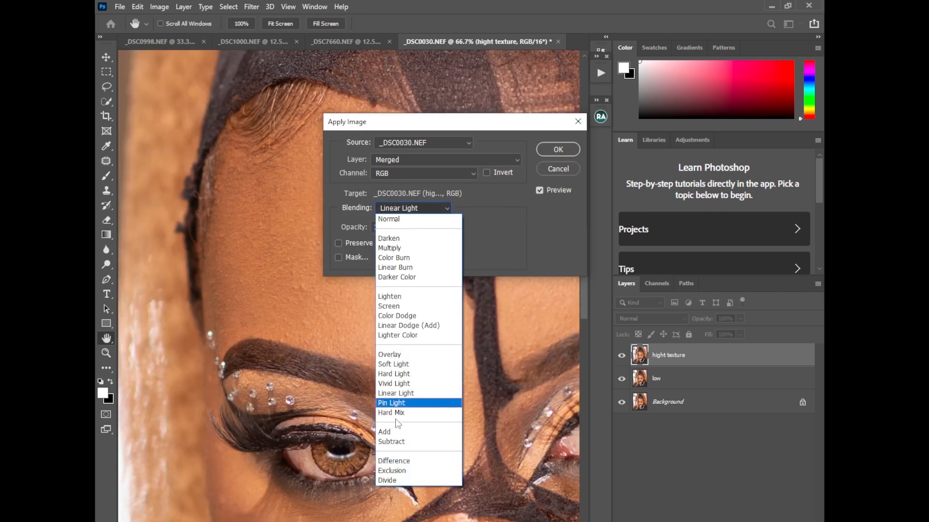
left_click(387, 436)
left_click(412, 160)
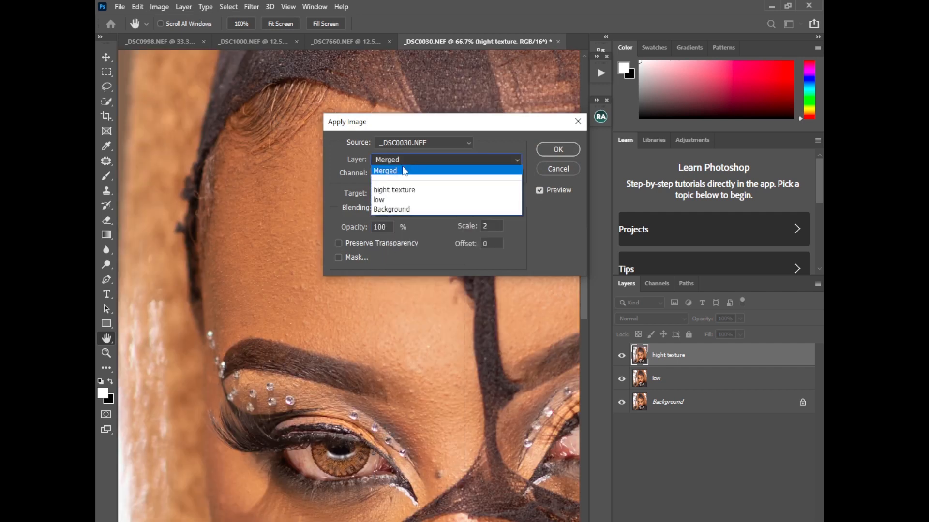
left_click(384, 199)
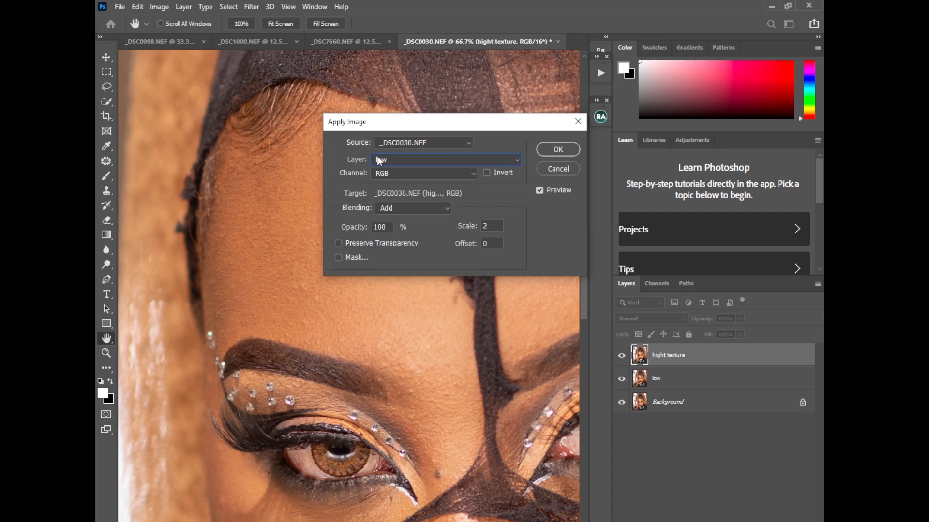
left_click(486, 173)
left_click(556, 149)
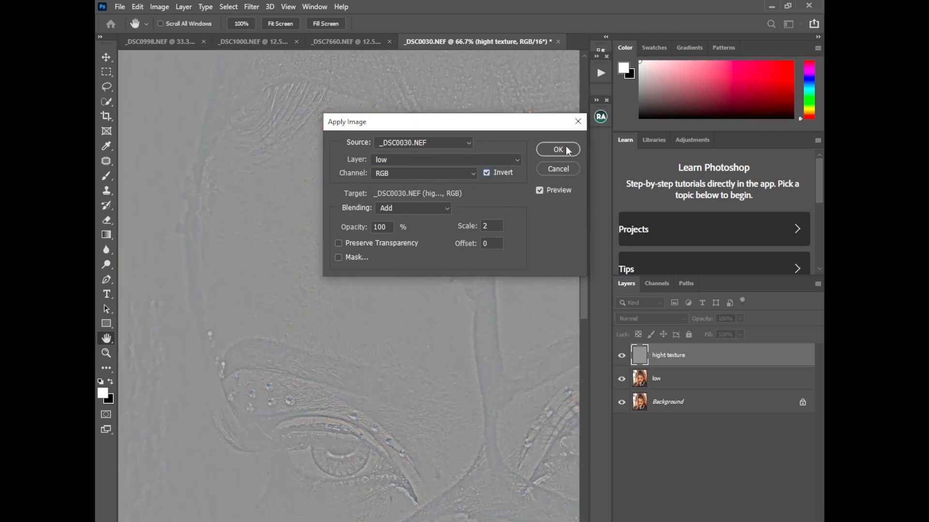
Set the hight texture layer's blend mode to Linear Light.
key("b")
left_click(651, 318)
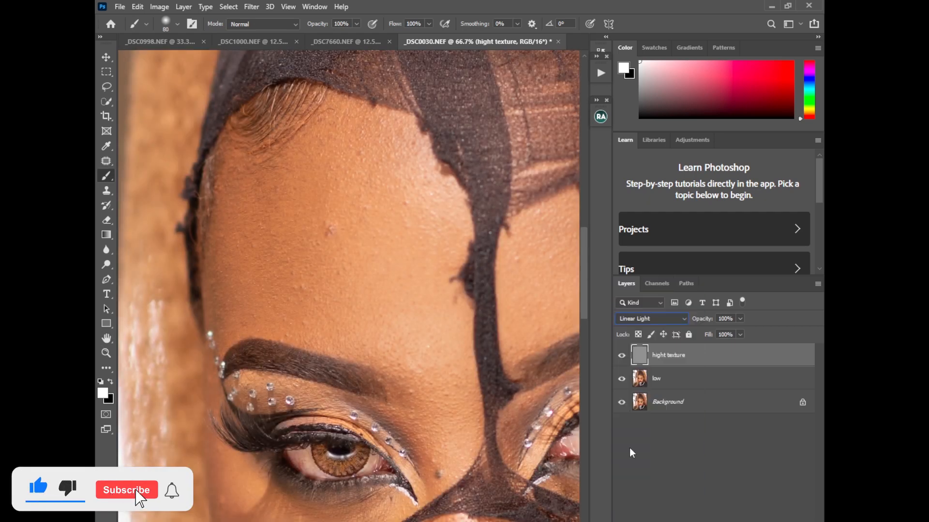
left_click(645, 448)
Add a Black & White adjustment layer above hight texture and lower its Reds value to darken the skin tones.
left_click(746, 519)
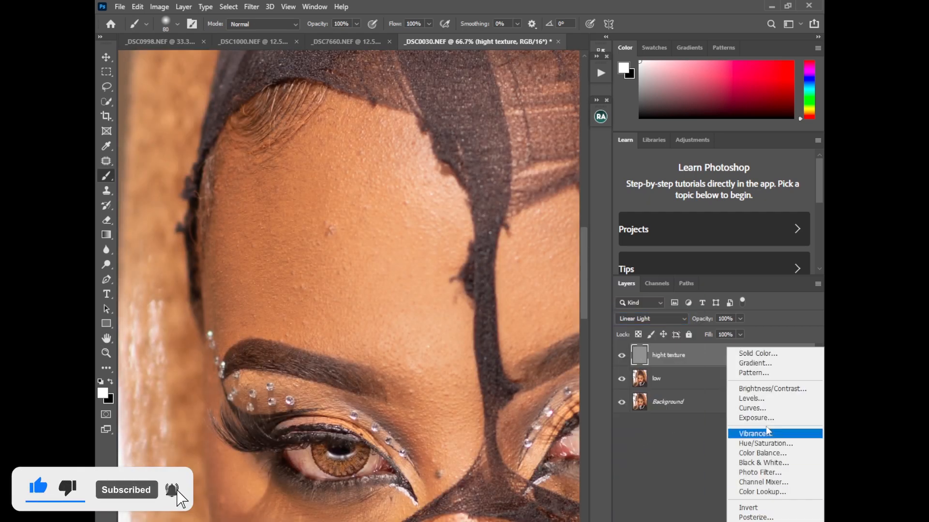
left_click(761, 463)
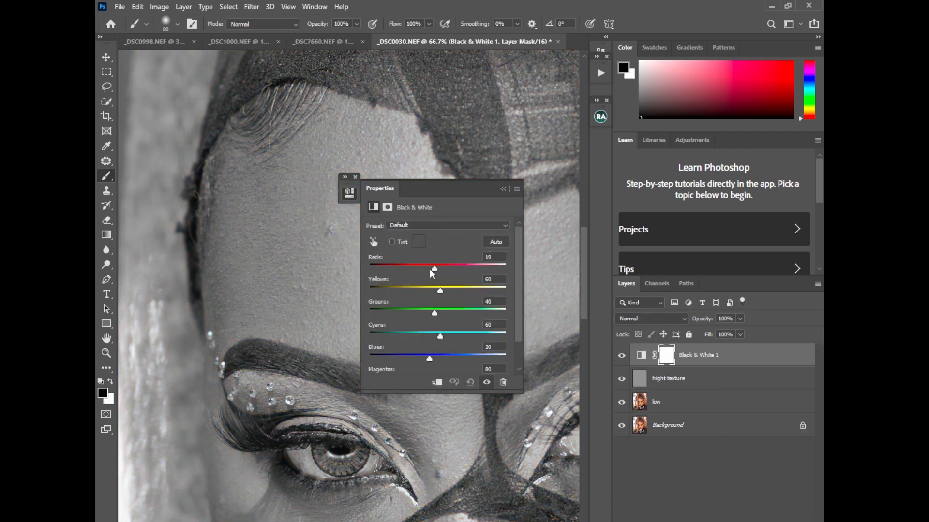
left_click_drag(431, 270, 425, 270)
left_click(503, 190)
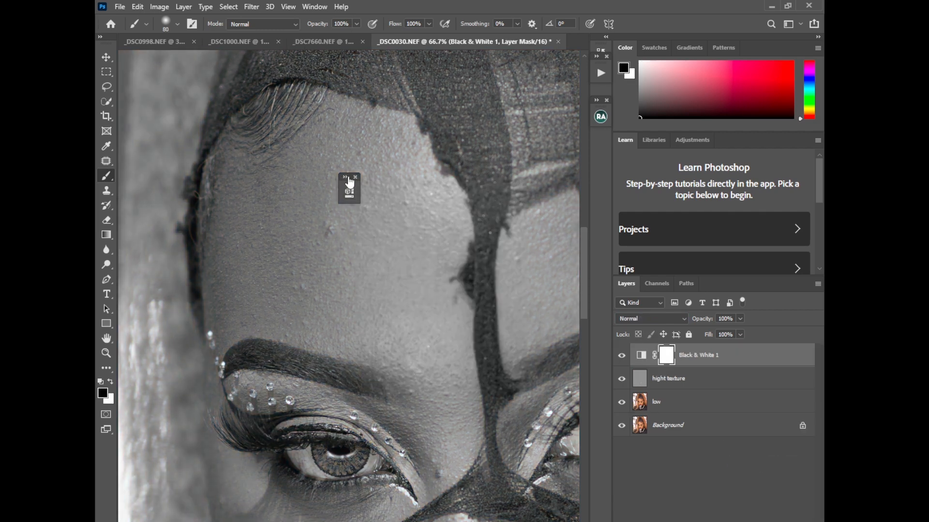
left_click(356, 177)
Smooth the low layer's tones on the forehead left of the central strap with an enlarged Mixer Brush, checking the result in colour.
left_click(652, 397)
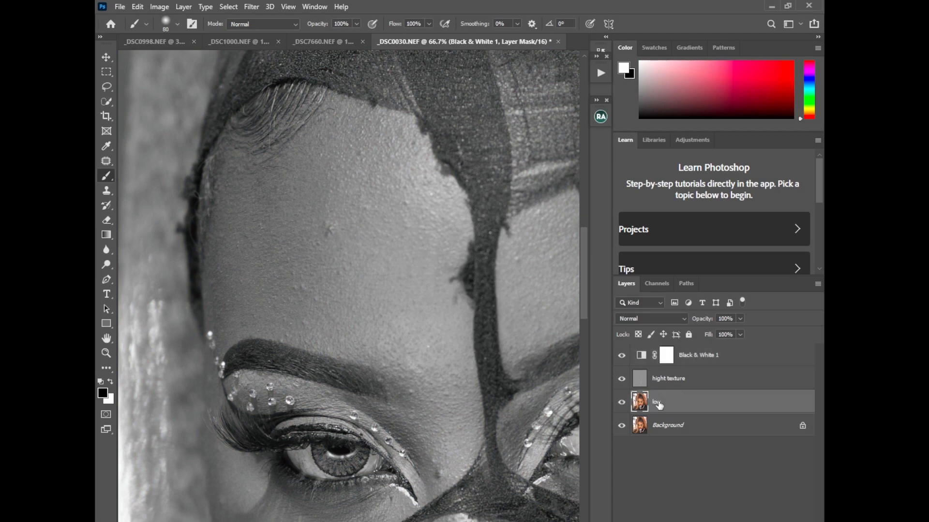
right_click(105, 174)
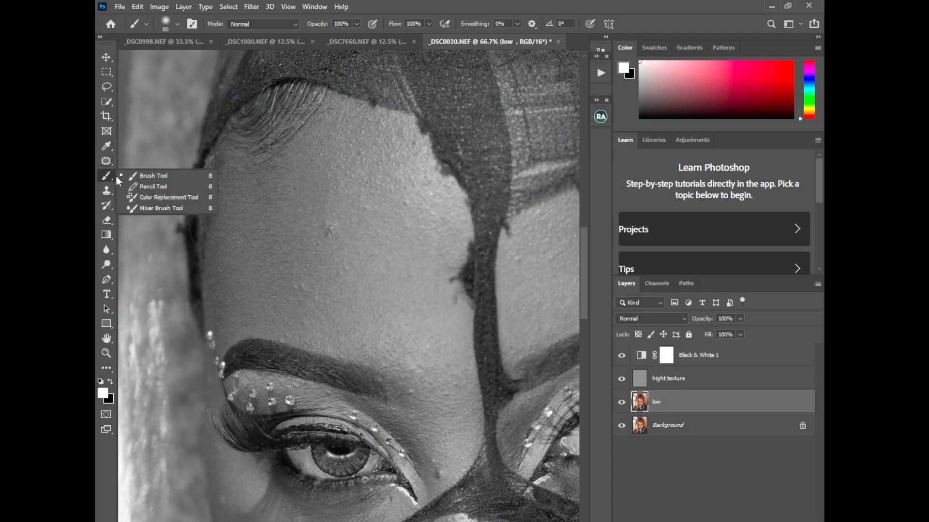
left_click(146, 209)
key("bracketright")
key("bracketright")
key("bracketright")
key("bracketright")
key("bracketright")
key("bracketright")
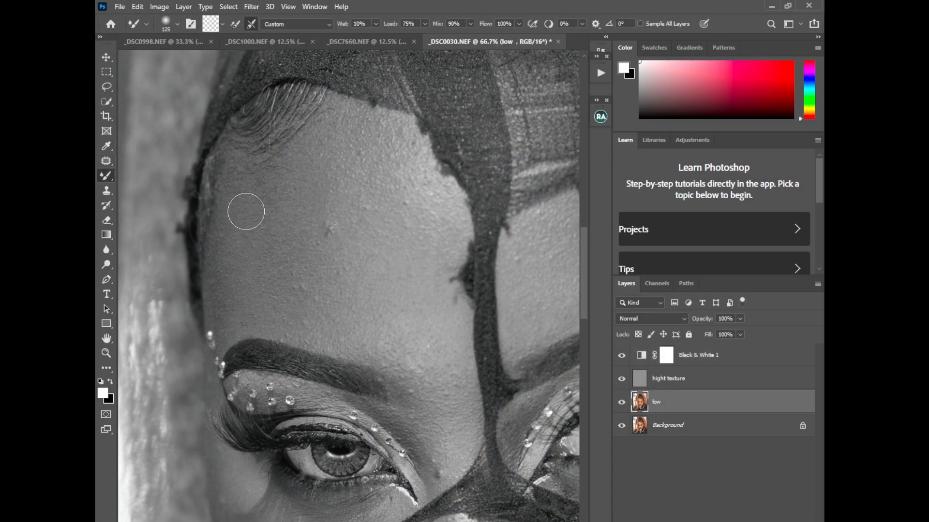
key("ctrl+minus")
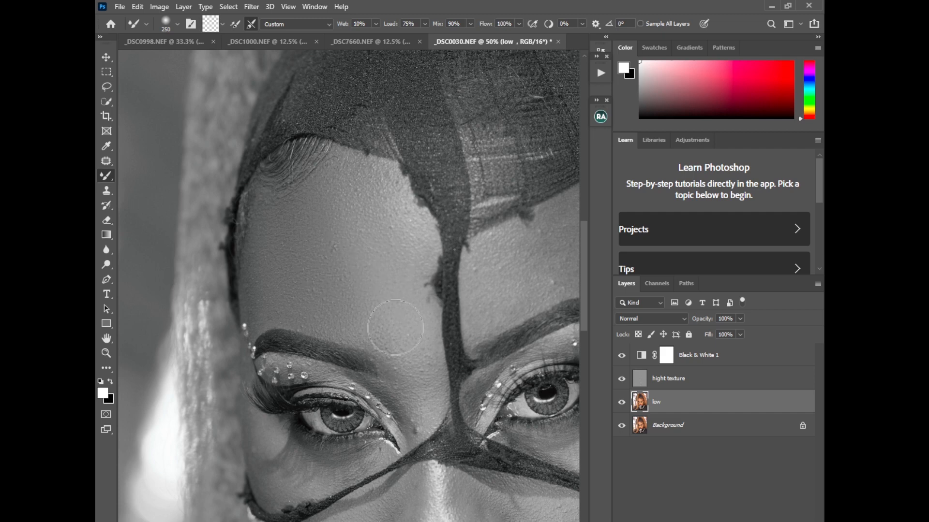
left_click(622, 356)
left_click(622, 356)
Blend the low layer's tones on the forehead right of the strap with the Mixer Brush at size 150 to 200, and hide Black & White 1.
key("bracketleft")
key("bracketleft")
key("bracketleft")
scroll(412, 435, "right", 2)
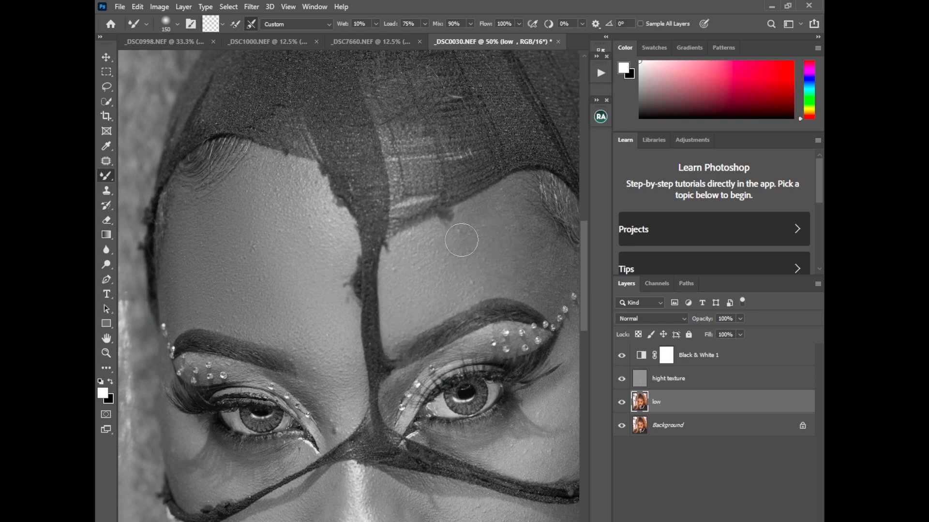
key("bracketright")
key("bracketright")
scroll(435, 384, "right", 3)
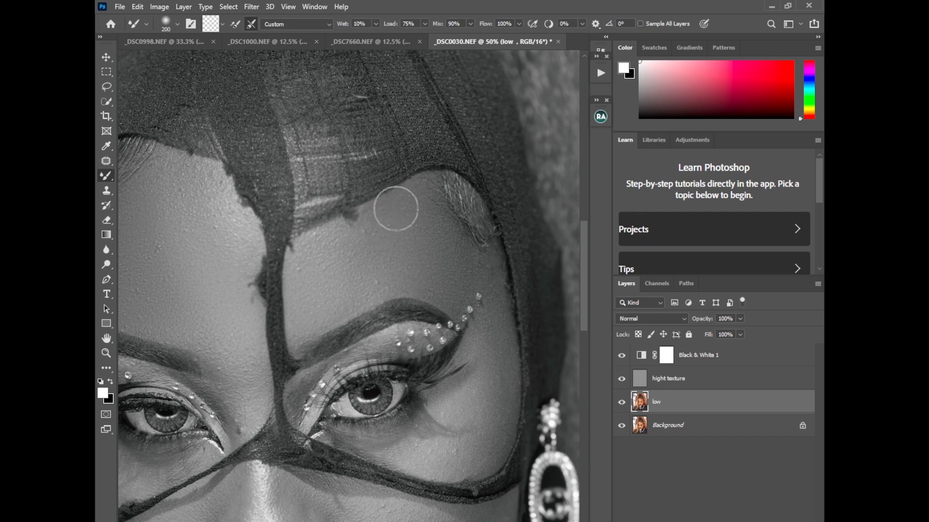
left_click(622, 356)
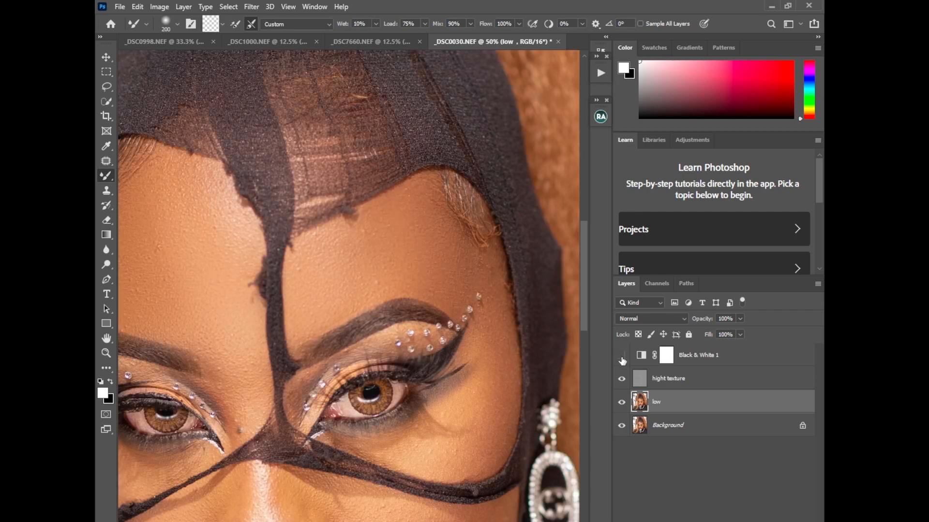
Show Black & White 1 and smooth the low layer's tones around the eye and cheek right of the strap with the Mixer Brush at size 125 to 200.
left_click(622, 356)
left_click_drag(586, 248, 586, 274)
key("bracketleft")
key("bracketleft")
key("bracketleft")
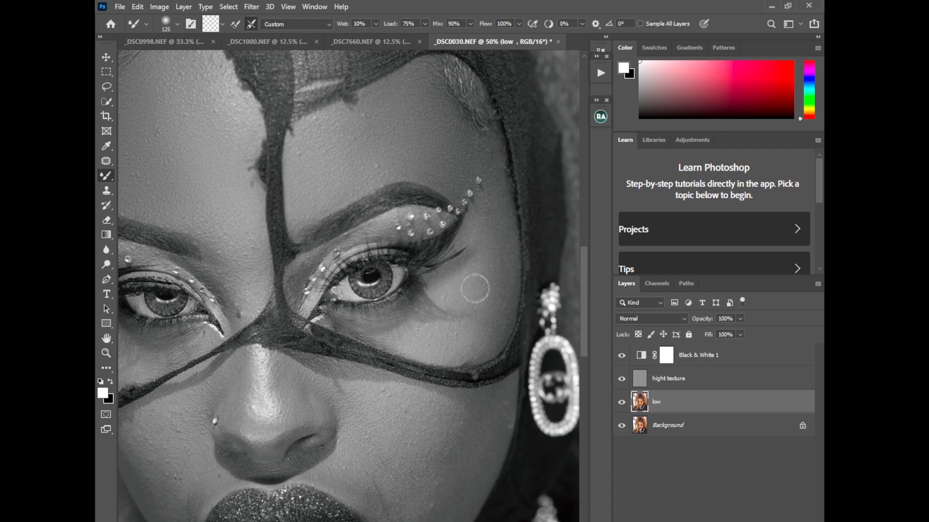
key("bracketright")
key("bracketright")
key("bracketleft")
key("bracketleft")
scroll(494, 289, "down", 3)
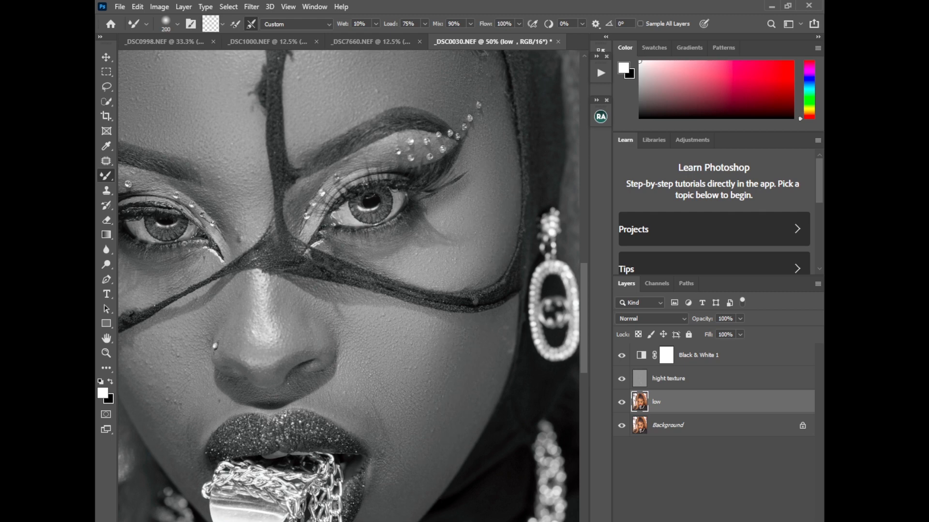
Blend the low layer's tones around the image-left eye and cheek with the Mixer Brush at size 150, and hide Black & White 1.
scroll(348, 309, "left", 3)
key("bracketleft")
key("bracketleft")
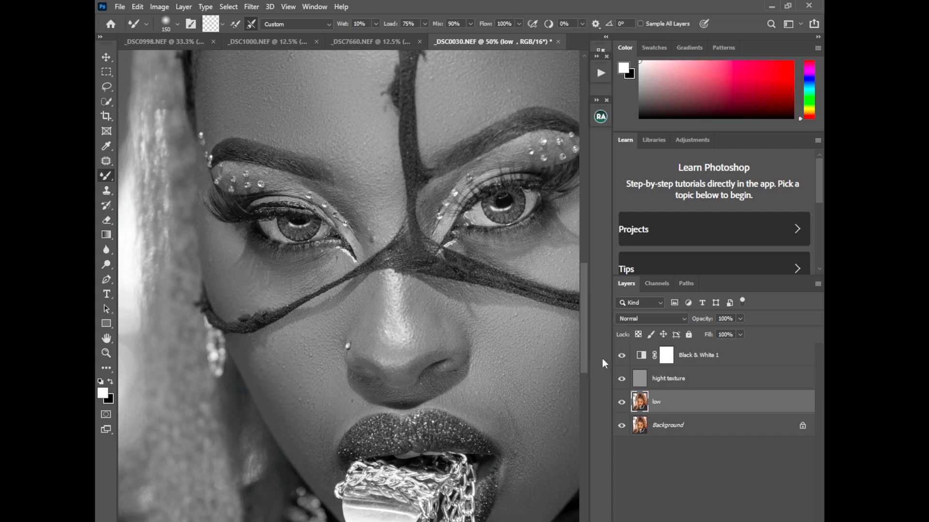
left_click(621, 356)
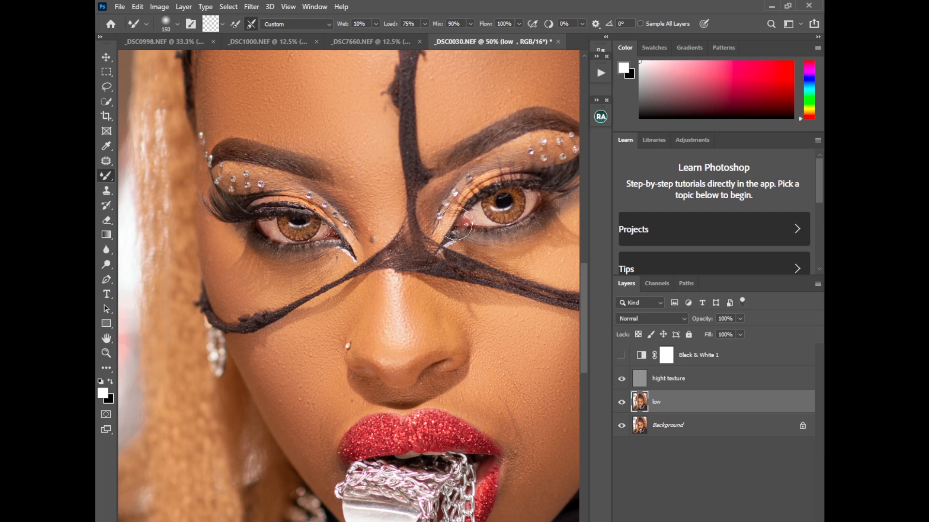
Refine the low layer's tones in the small areas around the eyes with the Mixer Brush at size 80.
key("bracketleft")
key("bracketleft")
key("ctrl+minus")
key("ctrl+minus")
key("ctrl+minus")
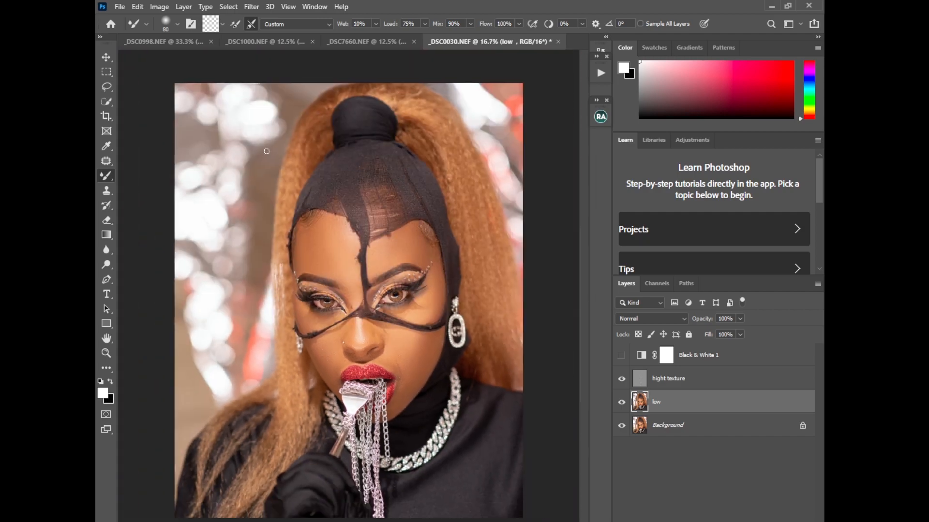
Smooth the low layer's broader forehead and facial tones in colour with the Mixer Brush at size 200 to 300.
key("ctrl+plus")
key("ctrl+plus")
key("ctrl+plus")
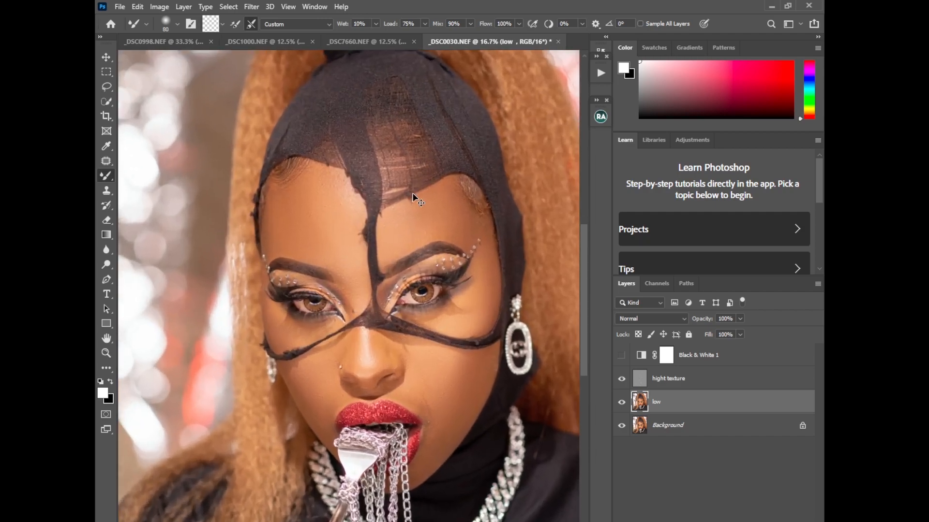
key("bracketright")
key("bracketright")
key("bracketright")
key("bracketright")
key("bracketright")
key("bracketright")
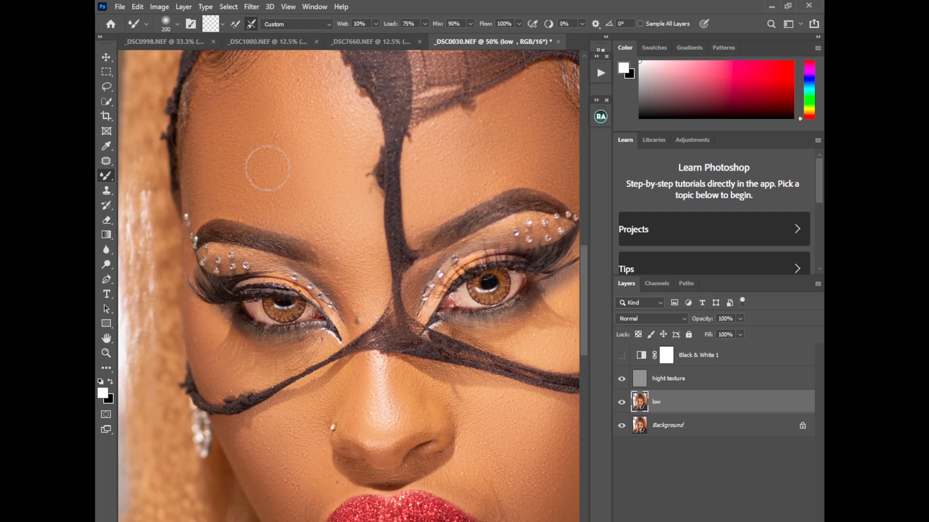
key("bracketright")
key("bracketright")
key("ctrl+minus")
key("ctrl+minus")
key("ctrl+minus")
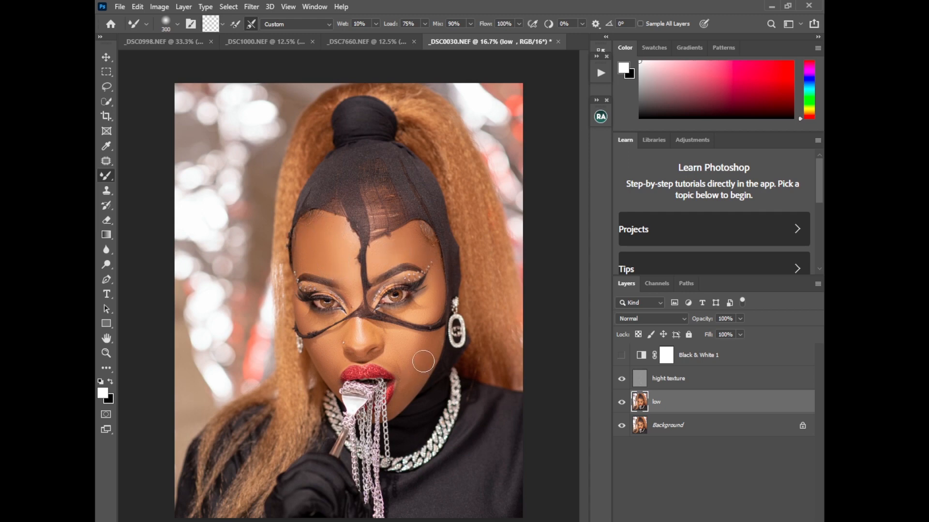
Delete the Black & White 1 adjustment layer and group the hight texture and low layers.
left_click(689, 362)
key("Delete")
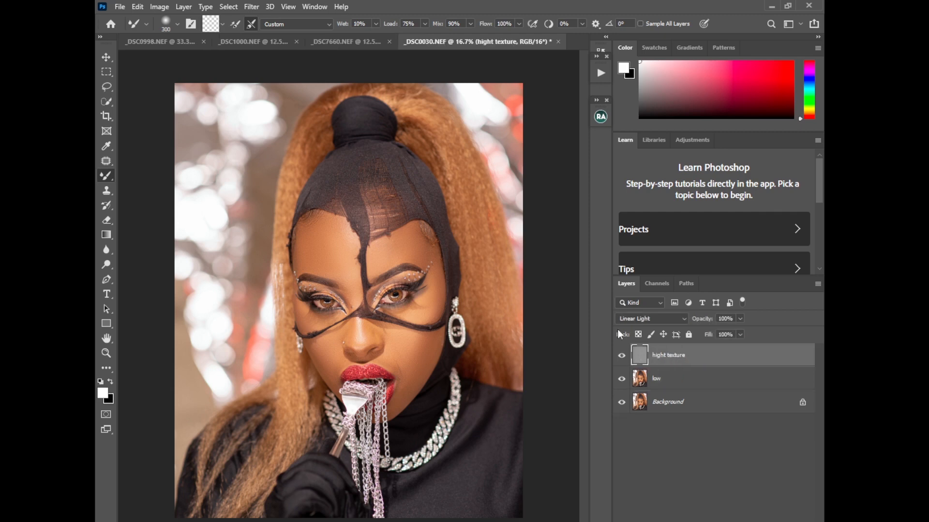
left_click(664, 384, "shift")
key("ctrl+g")
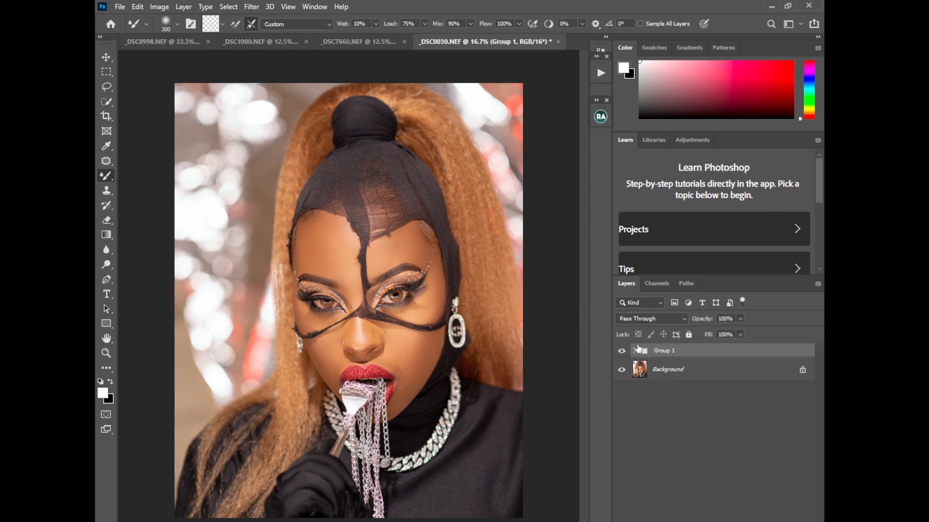
Compare the portrait with and without the retouching by toggling the visibility of Group 1.
left_click(620, 351)
left_click(621, 352)
left_click(622, 351)
Clone clean skin texture beside the central strap on the hight texture layer with the Clone Stamp at size 70.
left_click(634, 352)
left_click(688, 372)
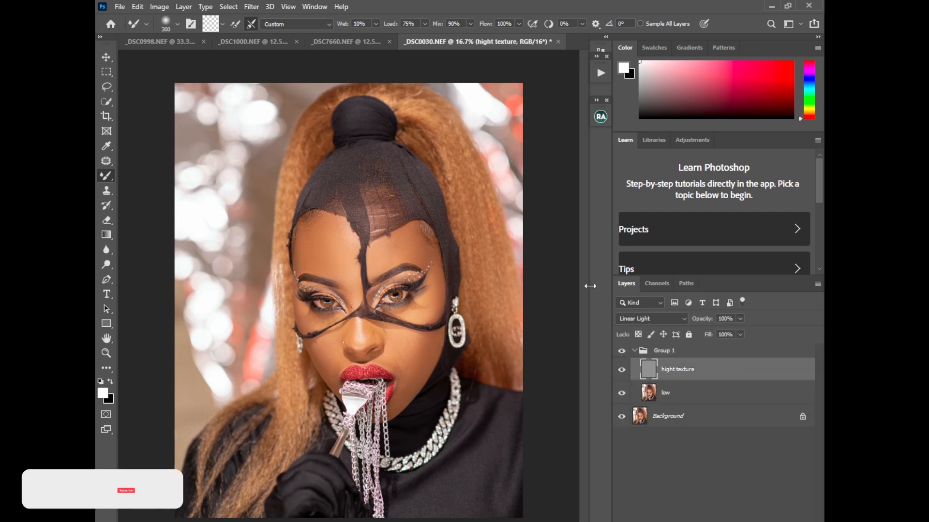
key("ctrl+plus")
key("ctrl+plus")
key("ctrl+plus")
key("ctrl+plus")
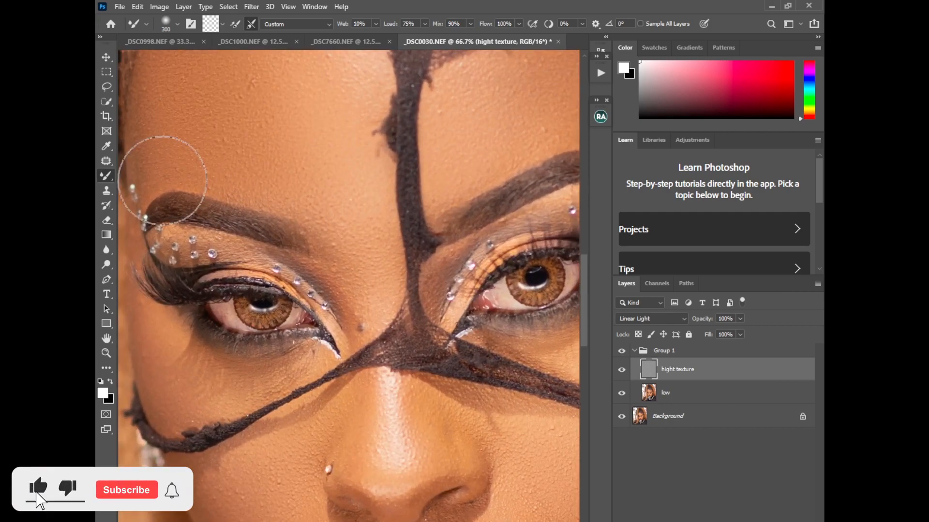
left_click(106, 190)
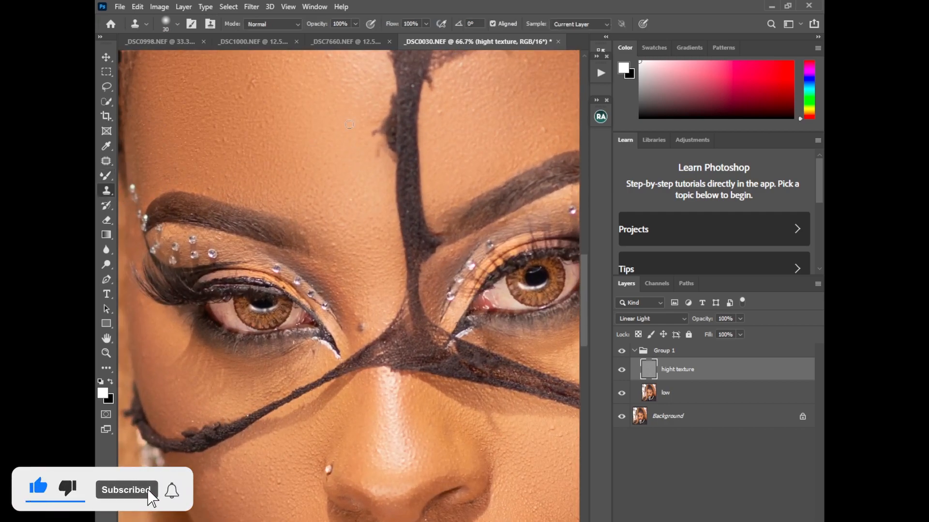
key("bracketright")
key("bracketright")
key("bracketright")
key("bracketright")
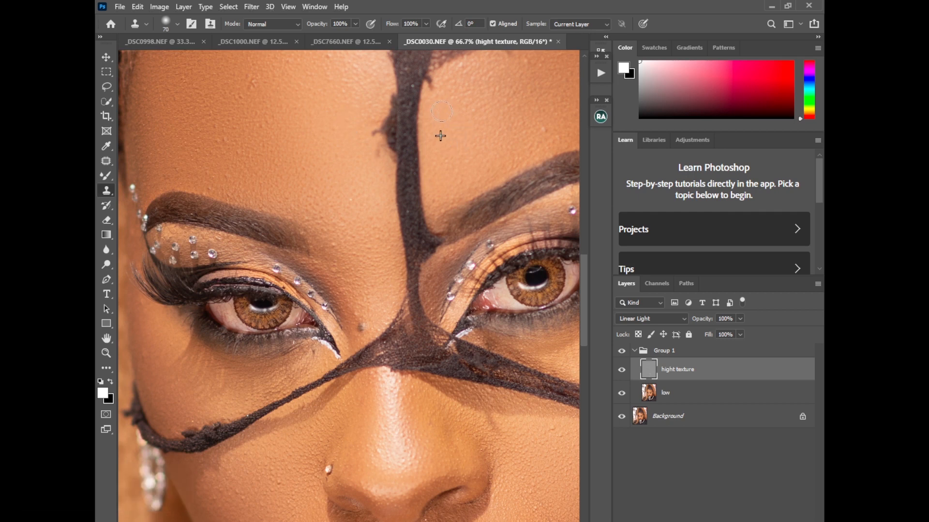
Clone clean texture over the blemishes on the upper forehead right of the strap, below the edge of the head covering.
scroll(406, 397, "right", 3)
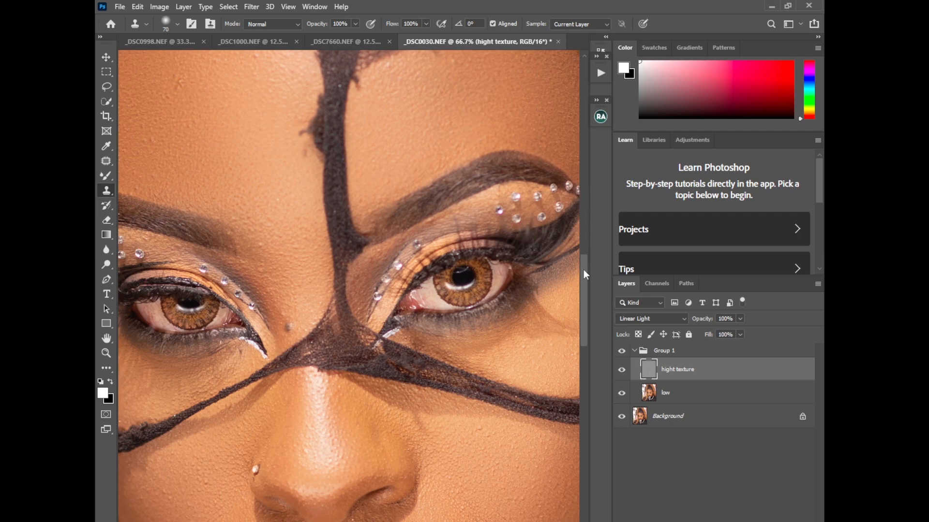
scroll(566, 242, "up", 5)
left_click(461, 229, "alt")
left_click(502, 185)
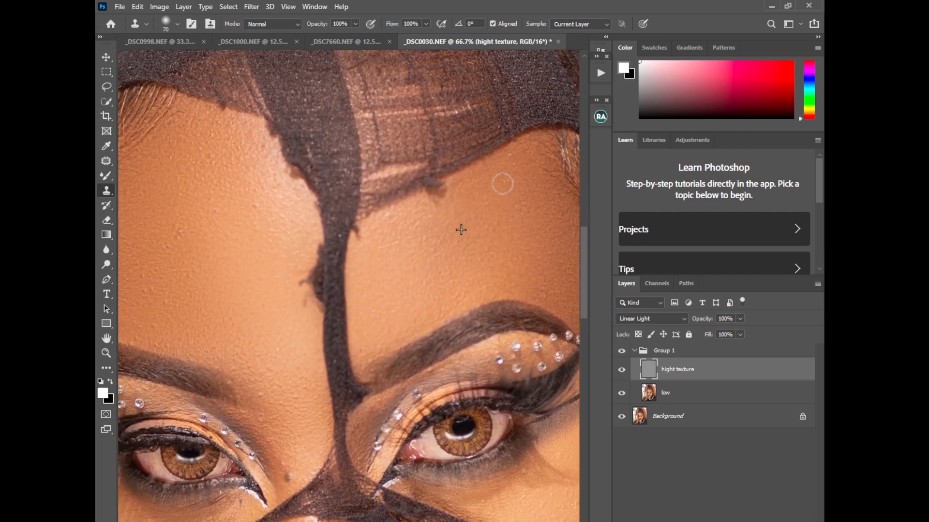
left_click(505, 170, "alt")
left_click_drag(511, 147, 515, 163)
Clone clean texture over the bumps in the middle of the forehead left of the strap, from above the eyebrow to the hairline.
scroll(411, 288, "left", 8)
left_click(398, 287, "alt")
mouse_move(418, 287)
left_mouse_down()
mouse_move(439, 313)
mouse_move(424, 329)
mouse_move(399, 320)
left_mouse_up()
left_click(443, 326, "alt")
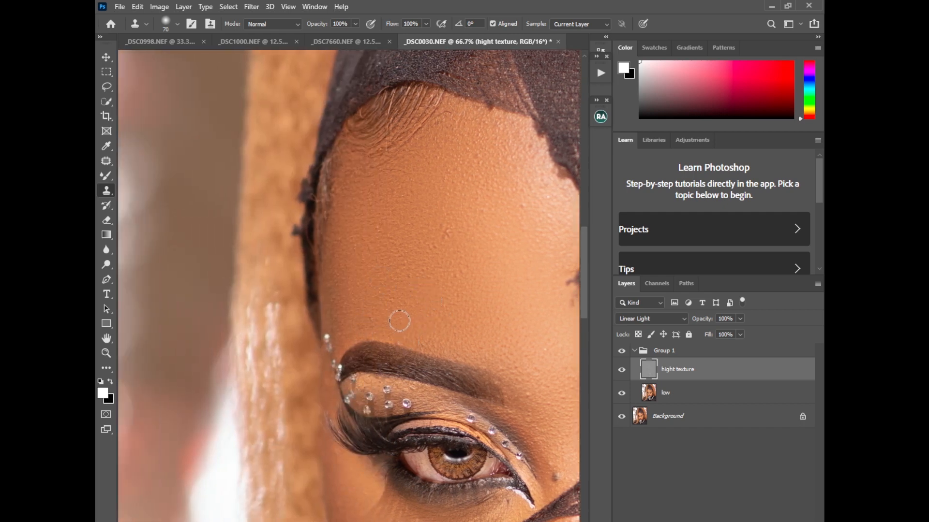
left_click(416, 295, "alt")
left_click_drag(420, 277, 460, 263)
left_click(446, 252, "alt")
mouse_move(442, 228)
left_mouse_down()
mouse_move(450, 233)
mouse_move(440, 228)
left_mouse_up()
left_click_drag(481, 162, 478, 165)
Even out the skin texture near the image-left temple and the remaining mid-forehead bumps with the Clone Stamp.
left_click(373, 245, "alt")
mouse_move(381, 227)
left_mouse_down()
mouse_move(353, 248)
mouse_move(364, 258)
left_mouse_up()
left_click(365, 267, "alt")
left_click(381, 305, "alt")
mouse_move(374, 324)
left_mouse_down()
mouse_move(393, 297)
mouse_move(390, 305)
left_mouse_up()
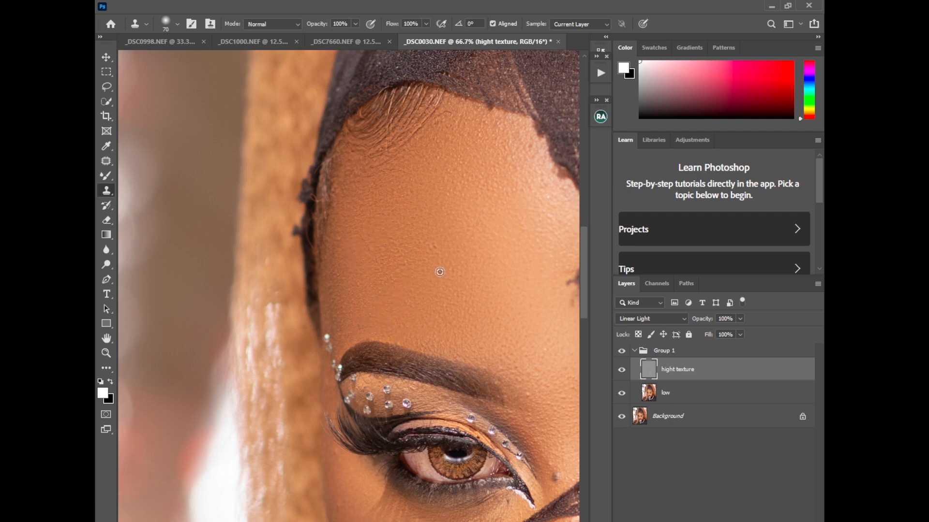
left_click(439, 271, "alt")
left_click_drag(434, 249, 432, 248)
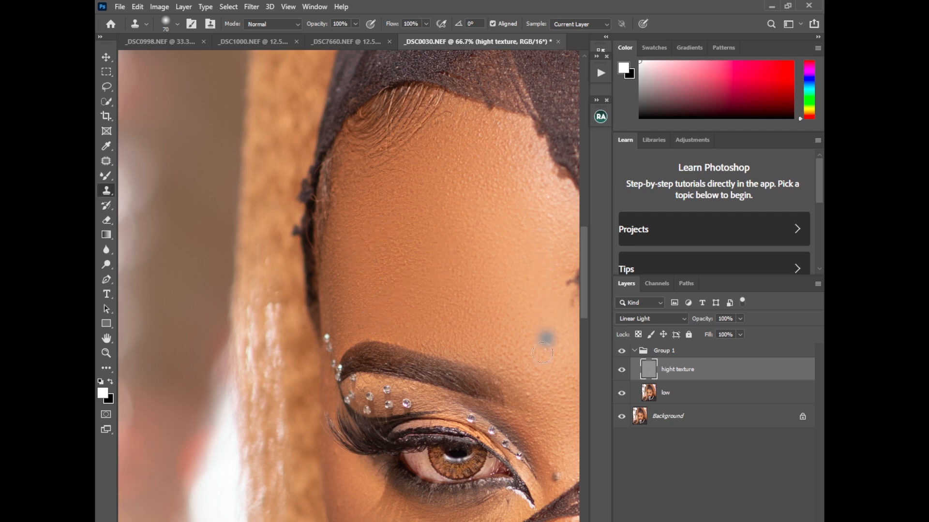
scroll(584, 310, "up", 2)
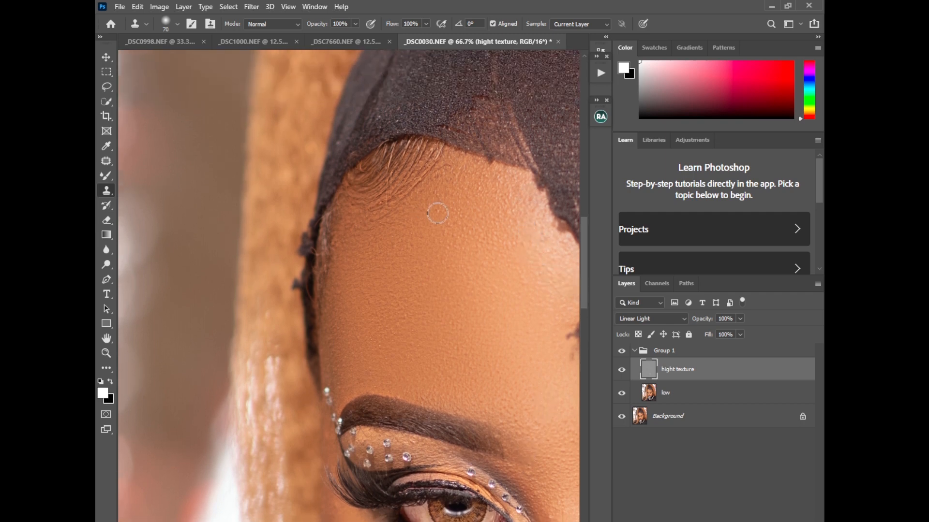
Clone clean texture over the blemishes on the image-left lower cheek beside the corner of the mouth.
scroll(584, 315, "down", 10)
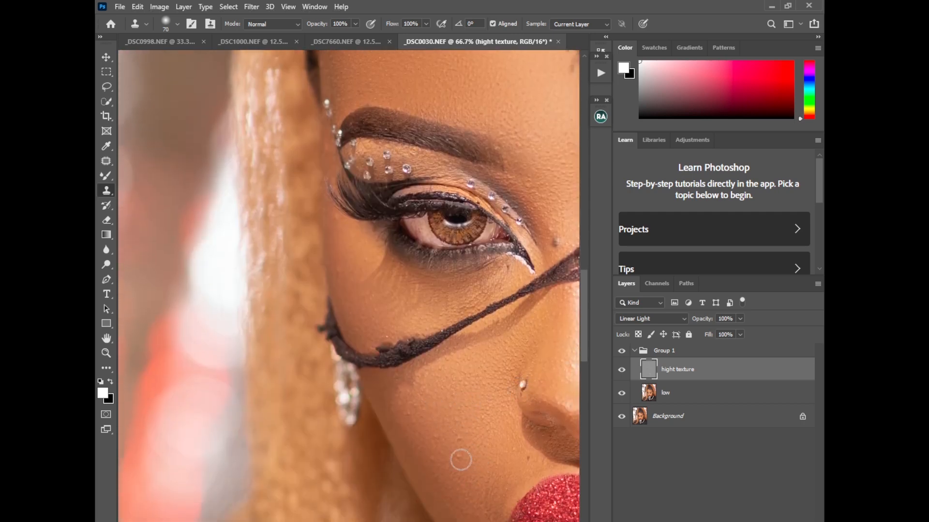
scroll(585, 358, "down", 6)
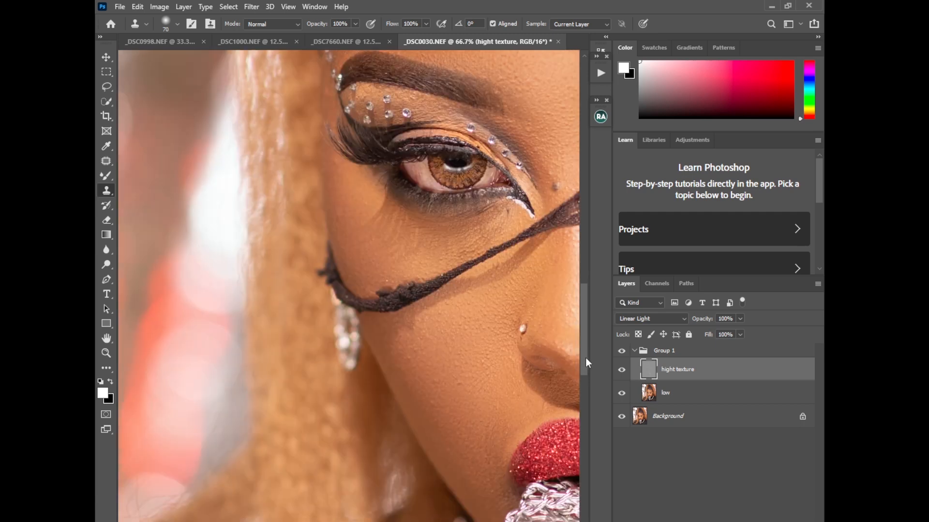
left_click(488, 323)
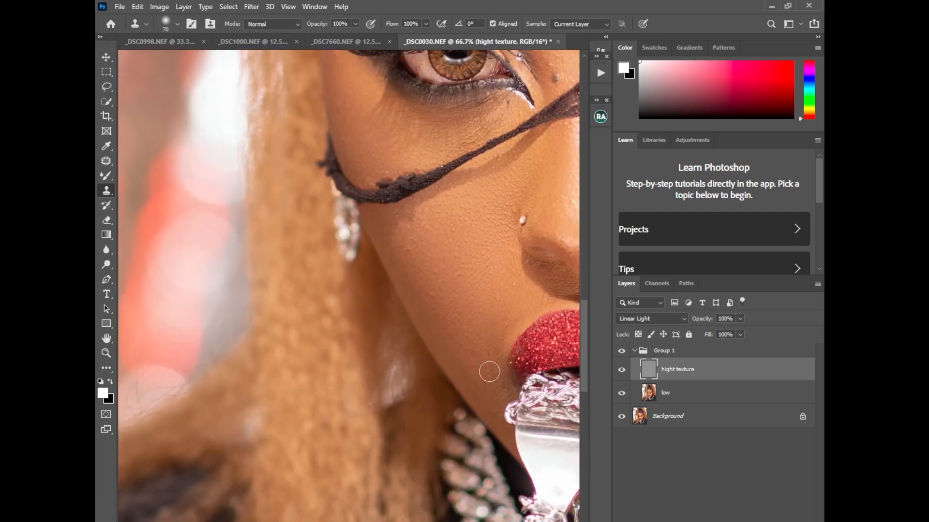
left_click(491, 367)
left_click(488, 353)
Clone clean texture over the bumps on the image-left cheek, from mid-cheek up to beneath the strap.
left_click(460, 289, "alt")
left_click(461, 281)
left_click(434, 279)
left_click(437, 275)
left_click(421, 259)
left_click(444, 196)
left_click(497, 155)
left_click(497, 115, "alt")
left_click(506, 105)
key("ctrl+z")
Clone clean texture over the rough skin on the image-right cheek, starting beside the corner of the mouth.
scroll(349, 285, "right", 10)
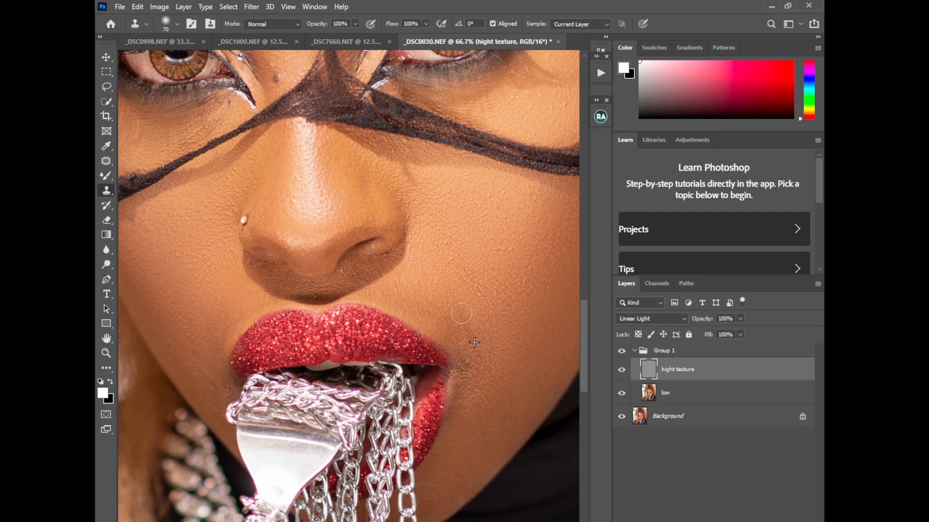
mouse_move(461, 313)
left_mouse_down()
mouse_move(477, 351)
mouse_move(471, 344)
left_mouse_up()
scroll(421, 398, "right", 2)
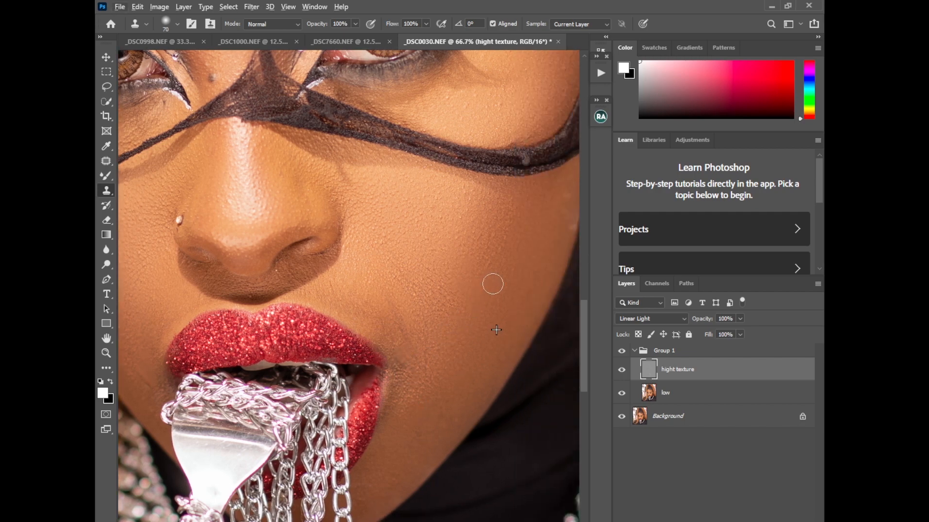
Clone clean texture beneath the image-right eye and on the temple above its eyebrow.
scroll(493, 284, "up", 5)
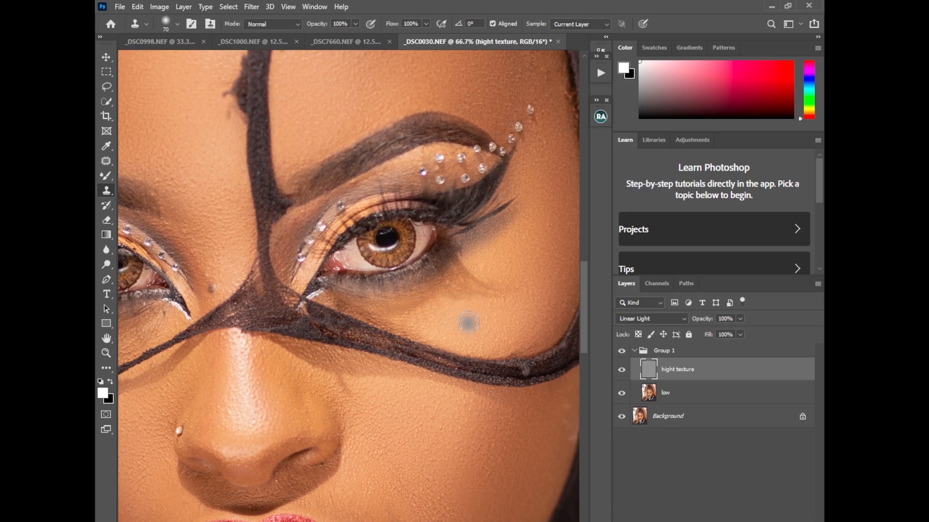
left_click_drag(469, 321, 474, 315)
scroll(585, 270, "up", 3)
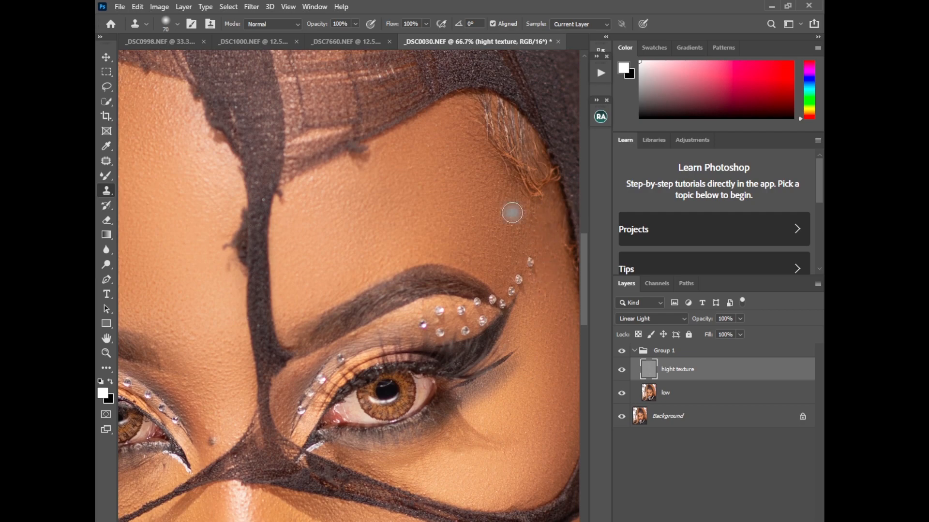
Compare the whole portrait before and after retouching by toggling Group 1's visibility, leaving the group shown.
key("ctrl+minus")
key("ctrl+minus")
key("ctrl+minus")
key("ctrl+minus")
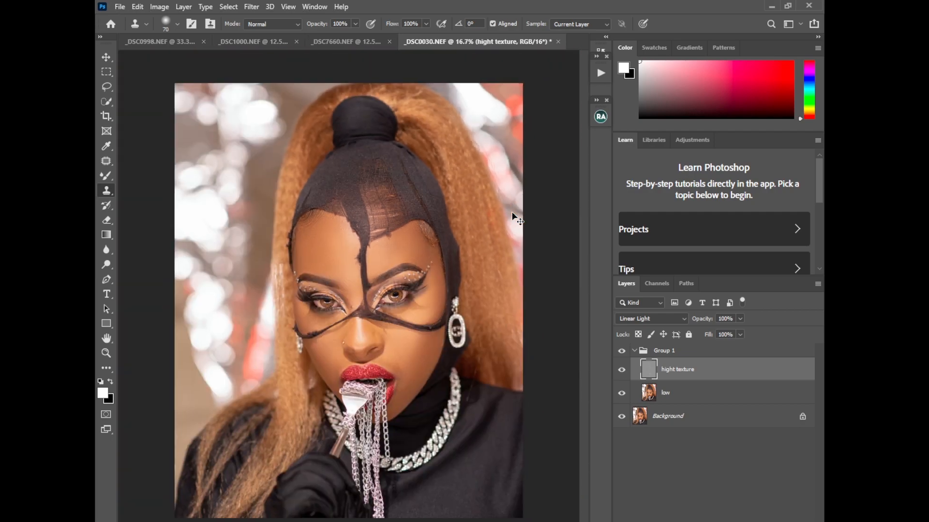
left_click(635, 350)
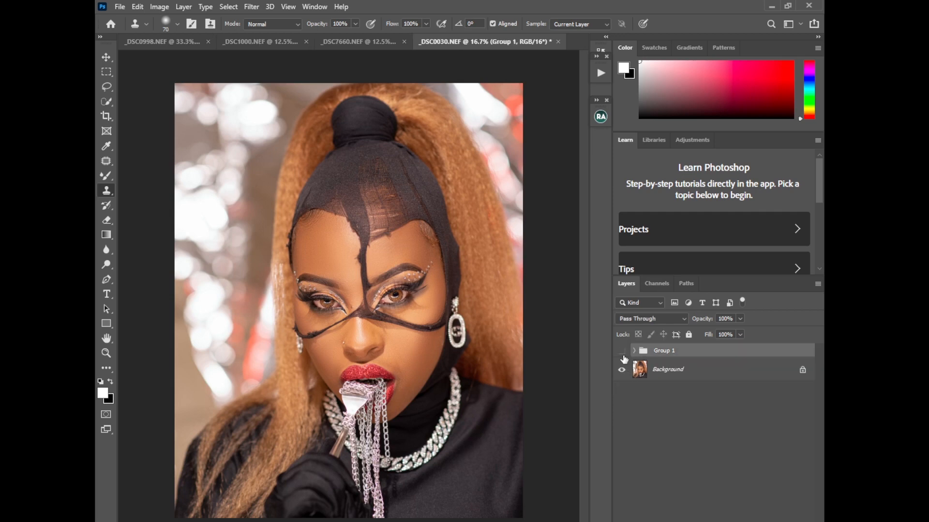
left_click(622, 351)
left_click(622, 352)
left_click(623, 351)
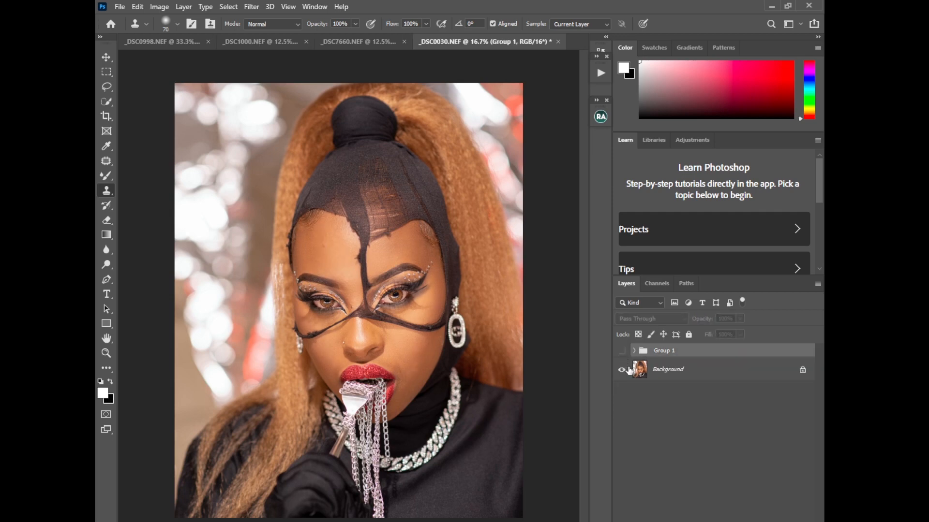
left_click(622, 351)
left_click(622, 351)
left_click(622, 352)
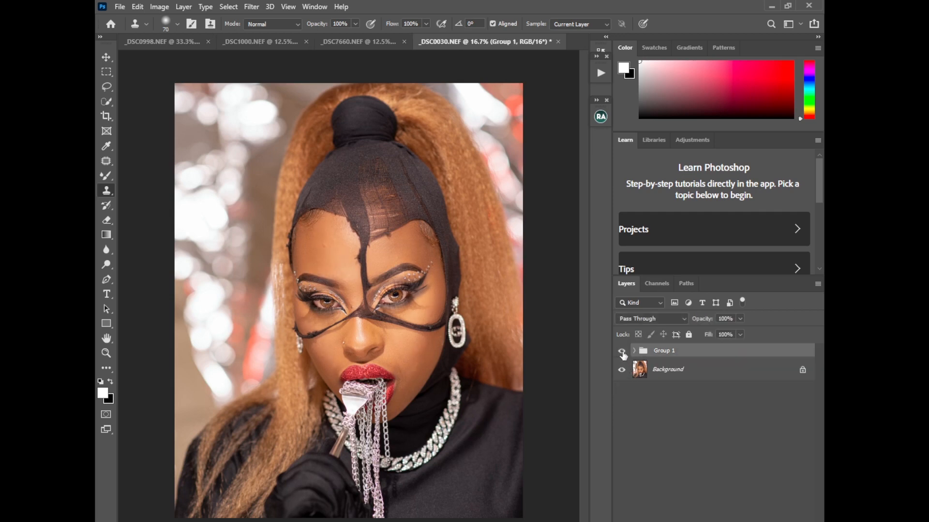
left_click(622, 351)
left_click(622, 351)
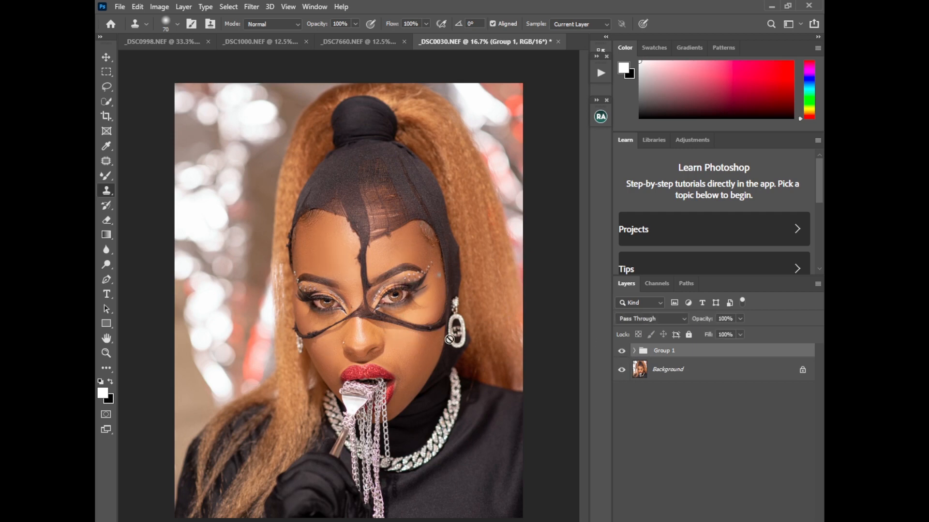
Outline the image-right cheek, from below the strap down to the jaw, with the Lasso on the low layer.
key("ctrl+plus")
key("ctrl+plus")
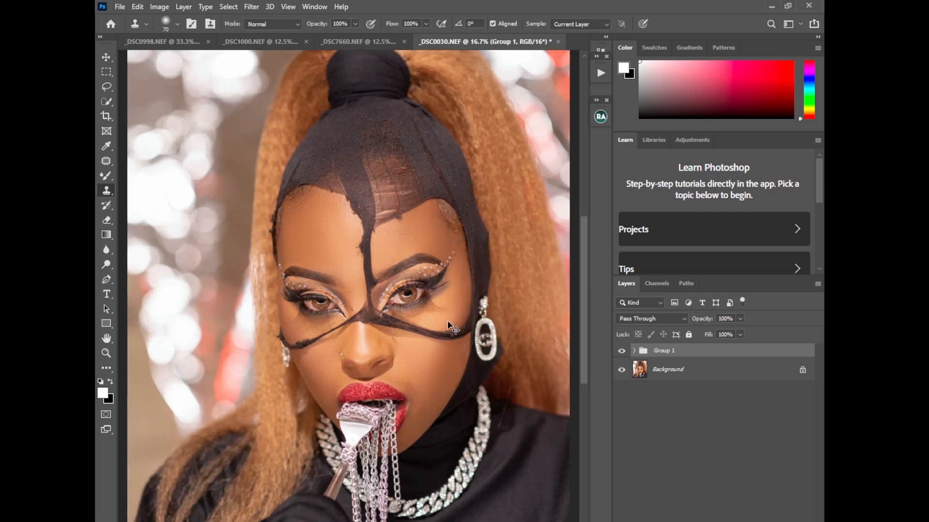
left_click(635, 351)
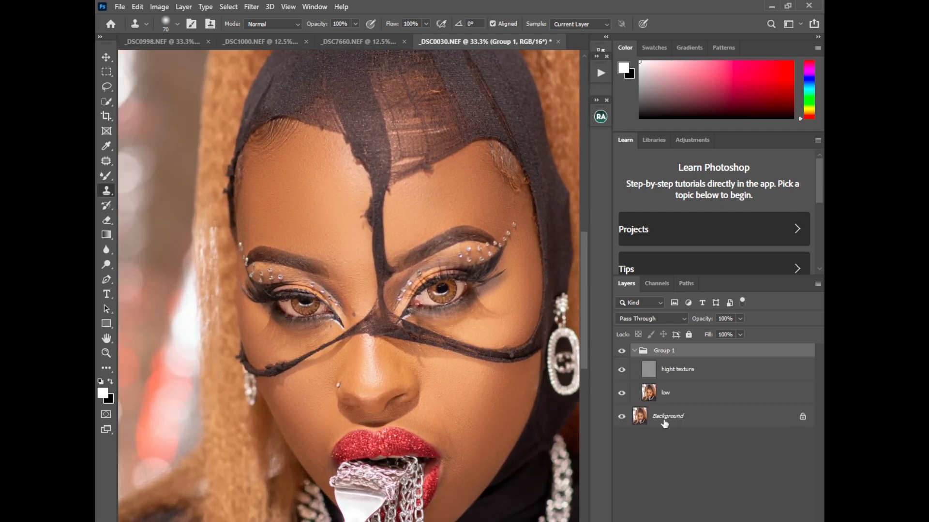
left_click(665, 395)
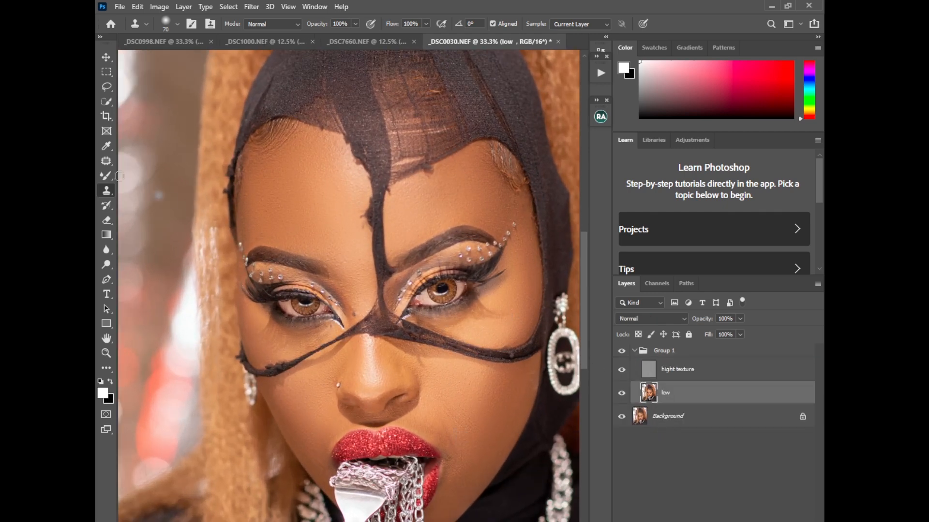
left_click(107, 87)
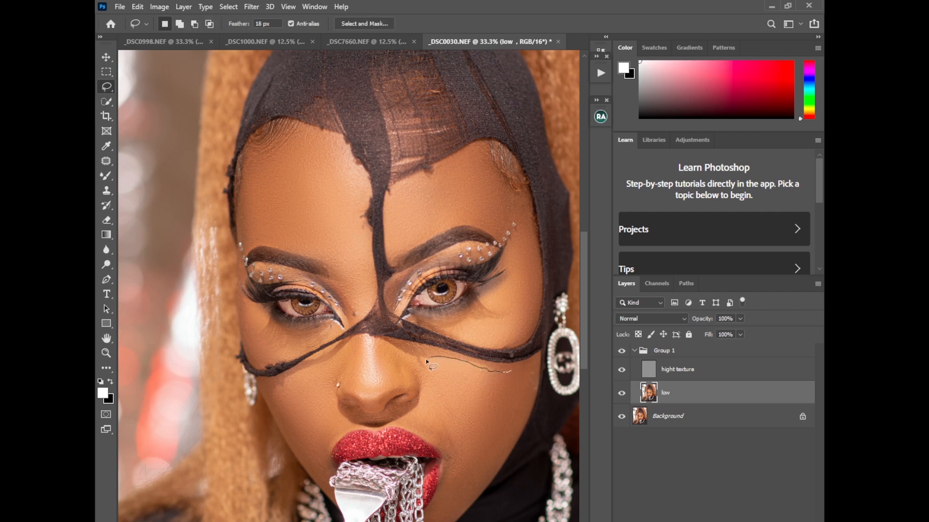
mouse_move(450, 476)
left_mouse_down()
mouse_move(451, 509)
mouse_move(482, 478)
left_mouse_up()
left_click_drag(516, 371, 517, 372)
Smooth the selected cheek with a Gaussian Blur of 12 pixels radius and clear the selection.
left_click(251, 6)
mouse_move(260, 137)
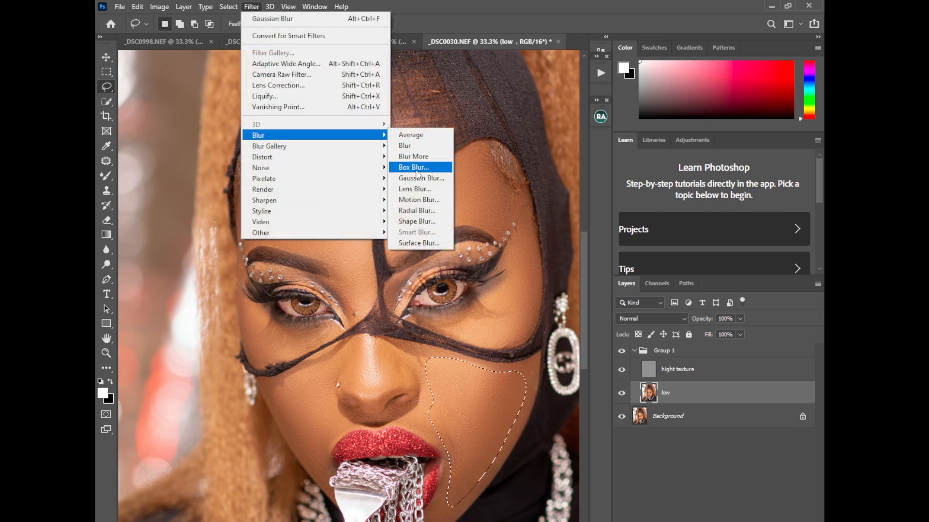
left_click(417, 178)
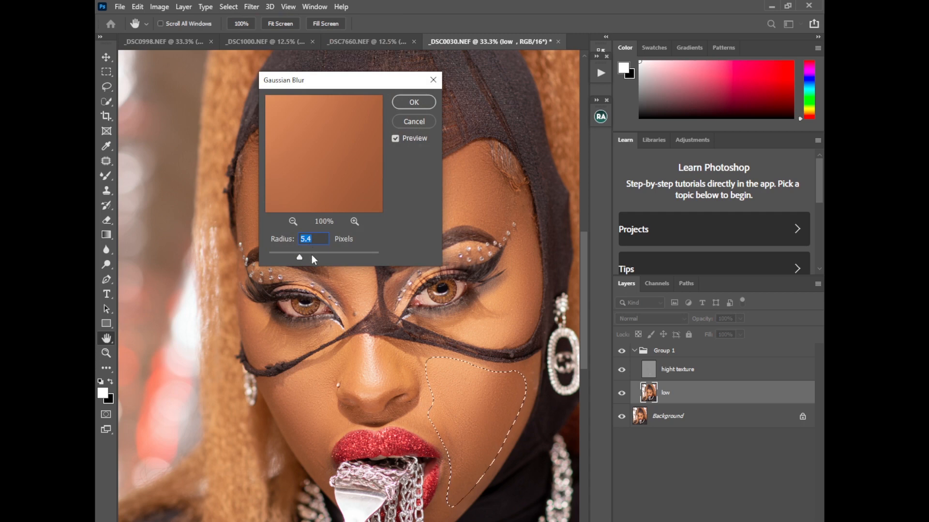
type("12")
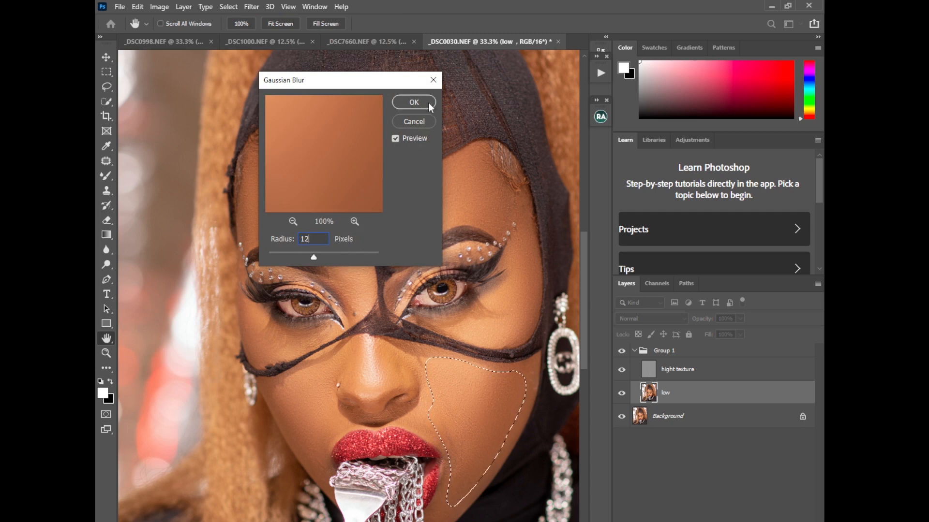
left_click(413, 102)
key("ctrl+d")
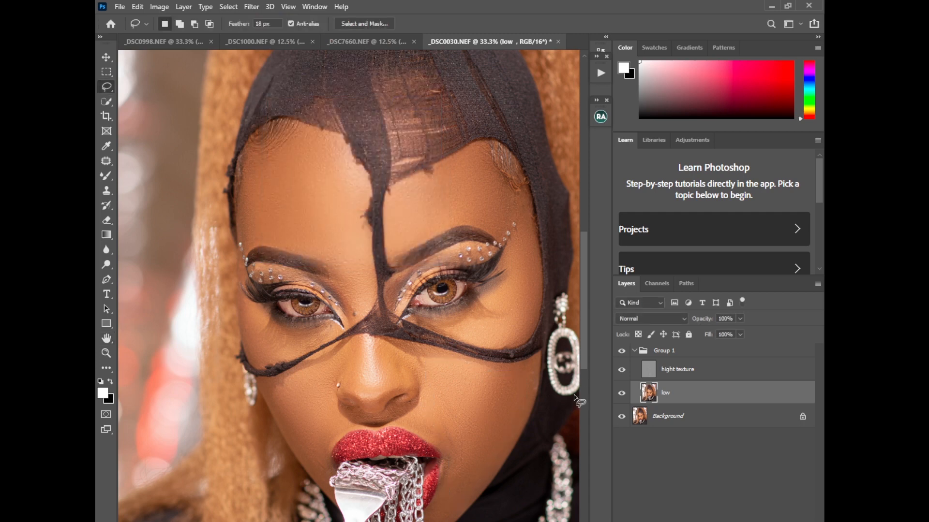
Clone clean skin texture over the image-right cheek on the hight texture layer, undoing strokes that do not blend.
left_click(671, 374)
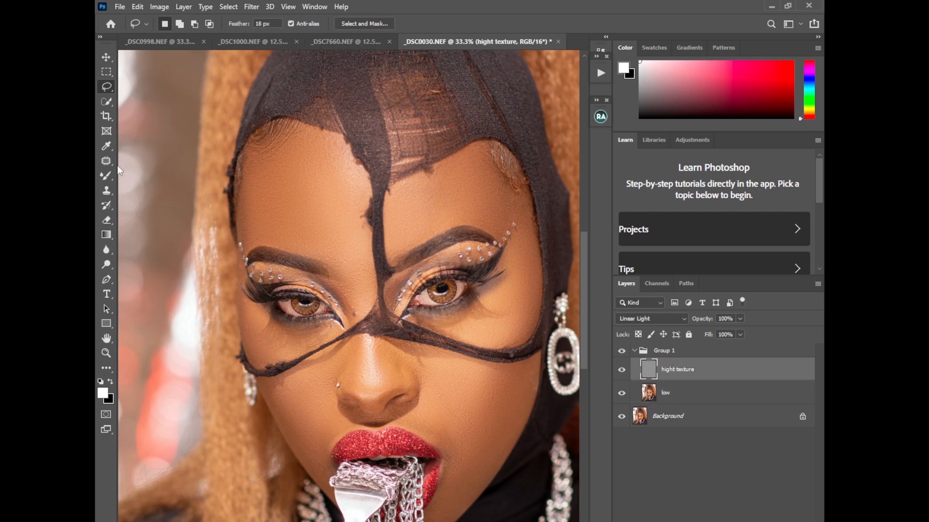
left_click(107, 190)
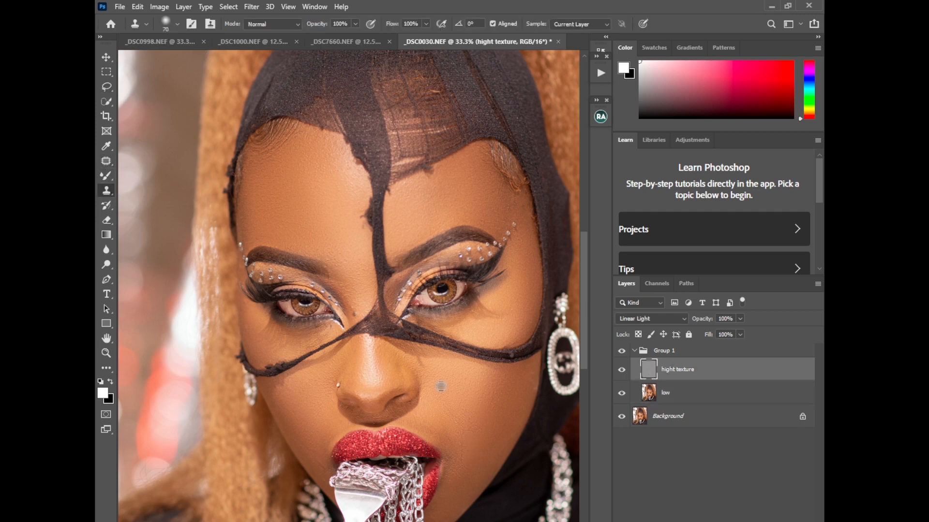
key("ctrl+z")
key("ctrl+z")
left_click(475, 467, "alt")
left_click_drag(463, 463, 451, 435)
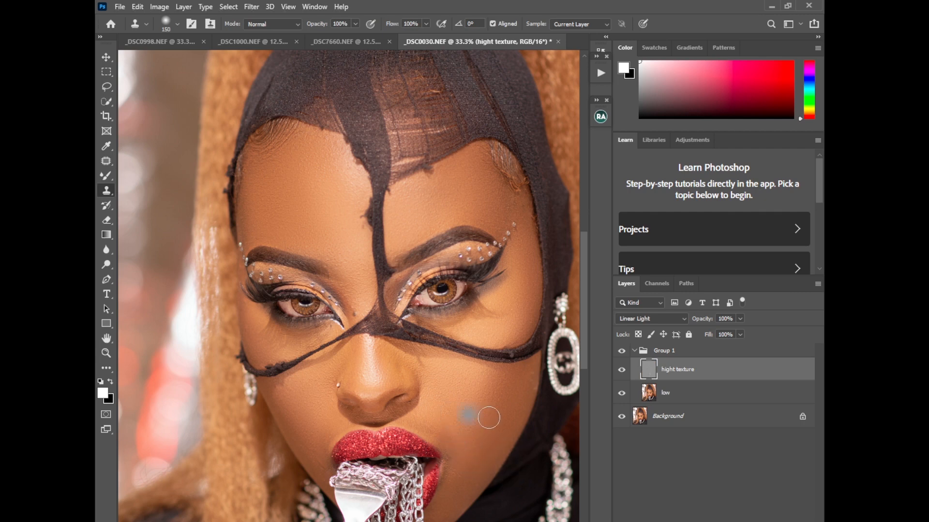
key("ctrl+z")
left_click(482, 370, "alt")
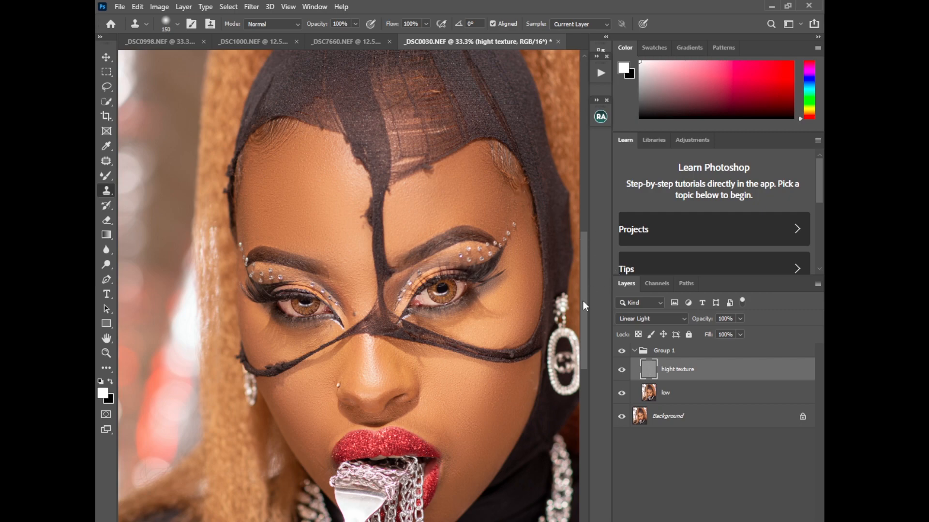
Collapse Group 1 and add a Selective Color adjustment layer above it.
left_click_drag(583, 301, 581, 245)
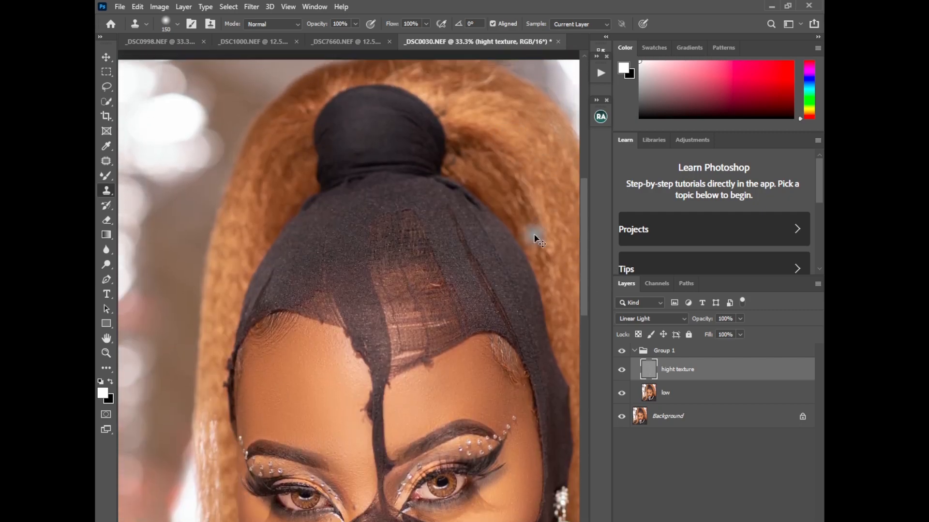
key("ctrl+minus")
key("ctrl+minus")
key("ctrl+minus")
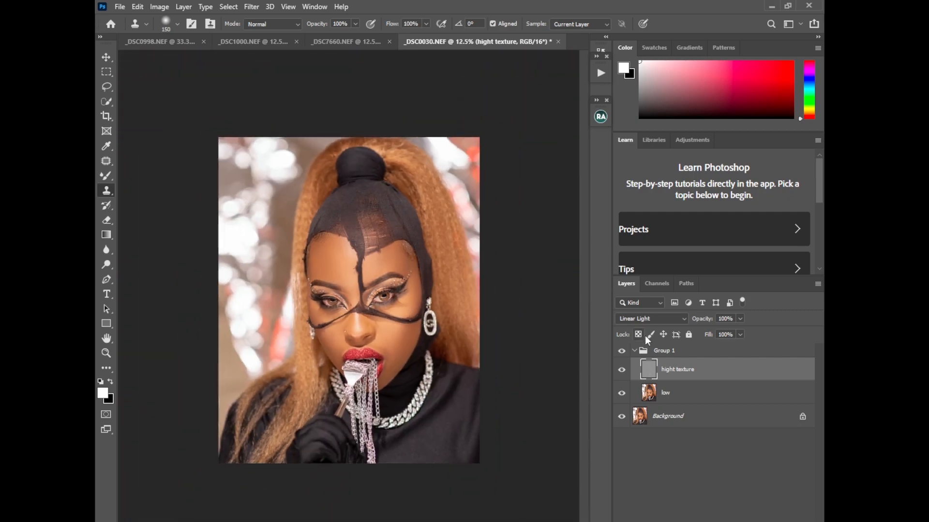
left_click(634, 351)
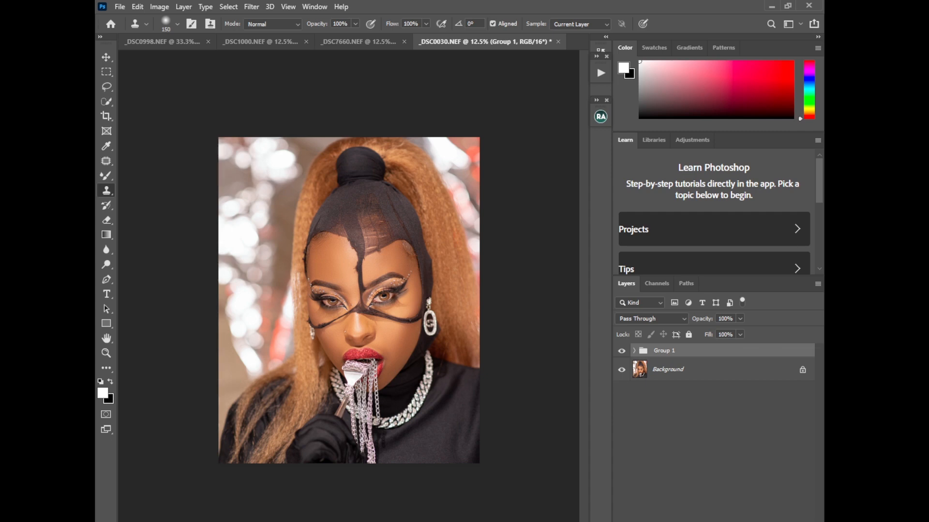
left_click(723, 521)
left_click(751, 521)
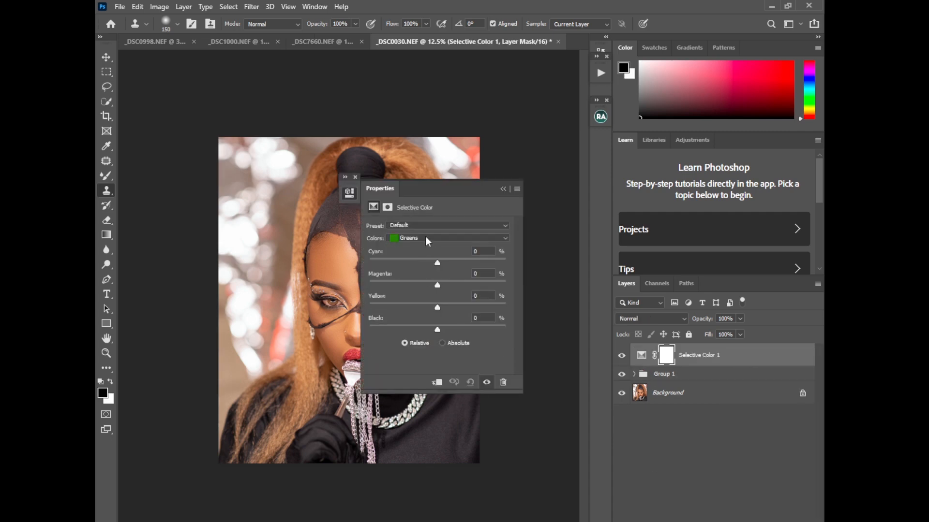
Adjust the Selective Color blacks, setting Black to +3 and fine-tuning Yellow.
left_click(426, 238)
left_click(421, 317)
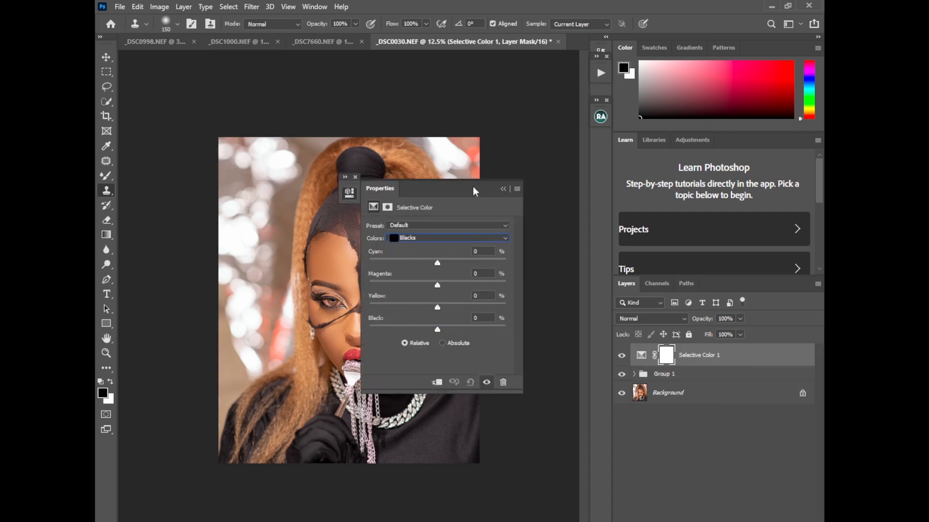
left_click_drag(458, 194, 524, 131)
left_click_drag(506, 268, 507, 269)
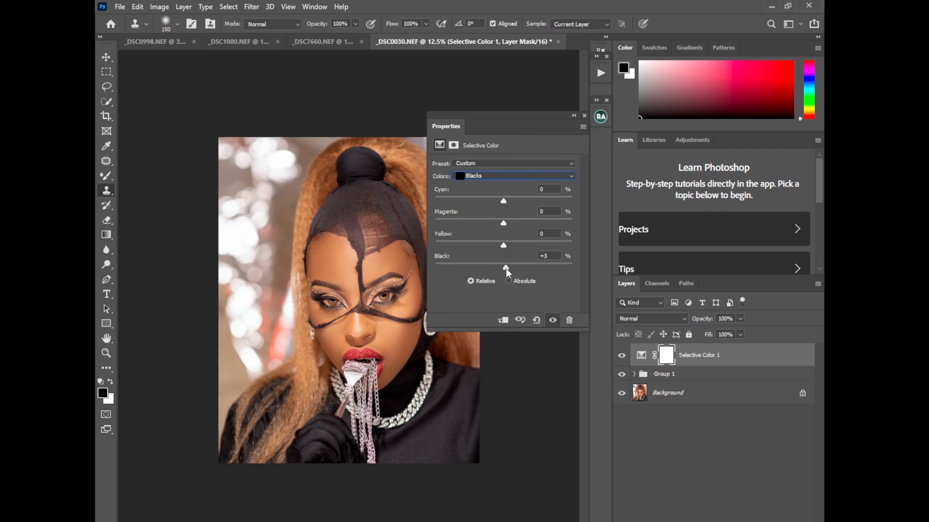
left_click_drag(504, 249, 501, 250)
Adjust the Selective Color reds, lowering Cyan to -5 and fine-tuning the Yellow amount.
left_click(490, 176)
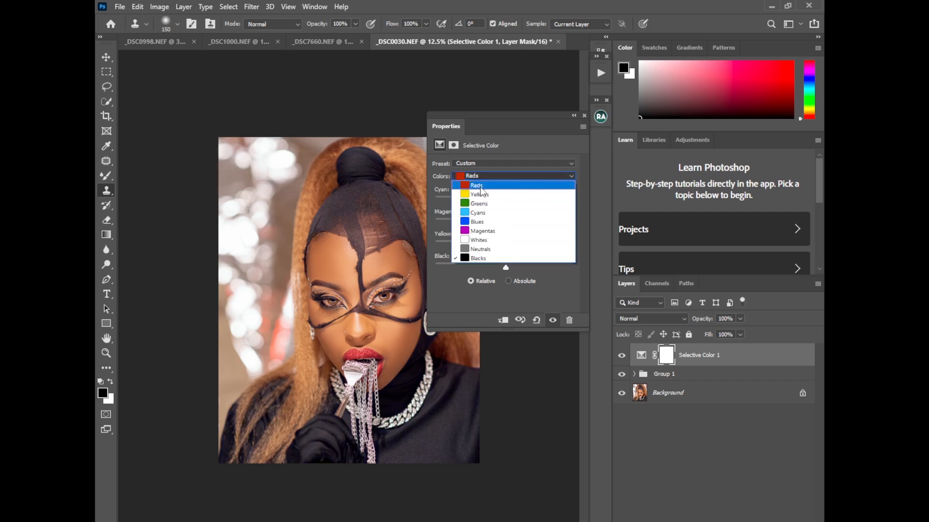
left_click(482, 188)
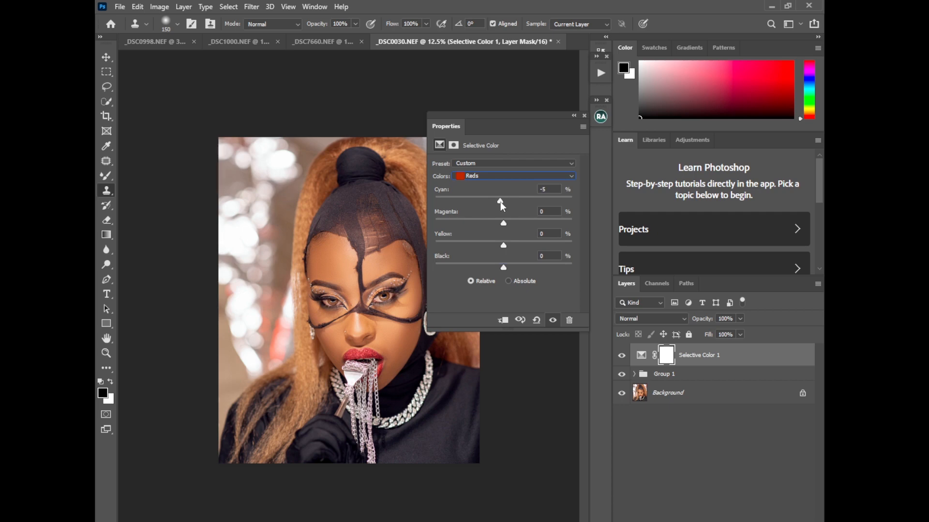
left_click_drag(506, 247, 510, 247)
left_click(500, 177)
left_click(502, 190)
left_click_drag(503, 246, 501, 248)
left_click(573, 115)
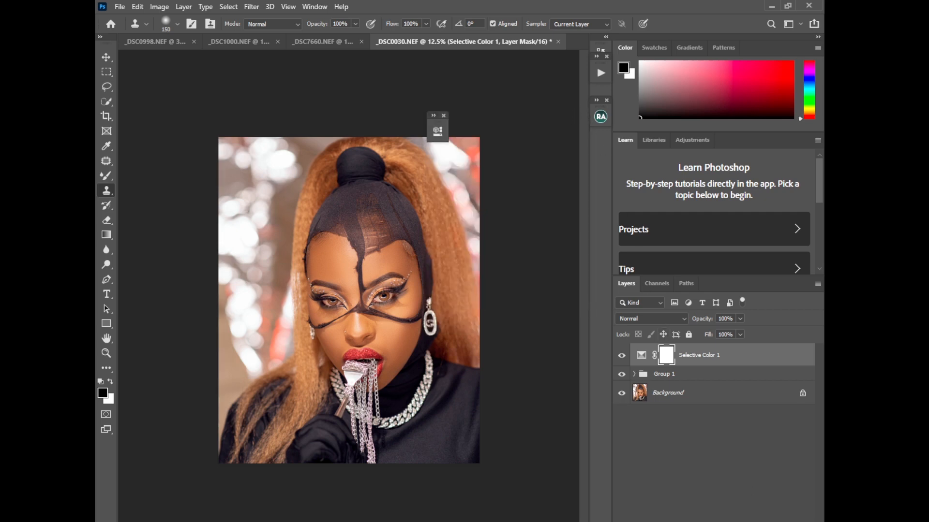
Add a Color Balance adjustment layer with the midtones at +1 toward red and +4 toward blue.
left_click(730, 520)
left_click(758, 451)
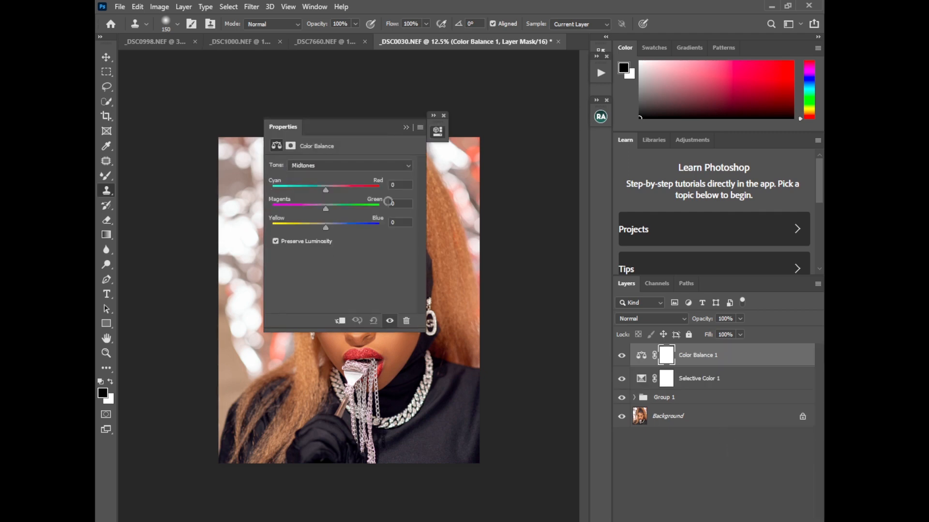
left_click_drag(368, 126, 530, 110)
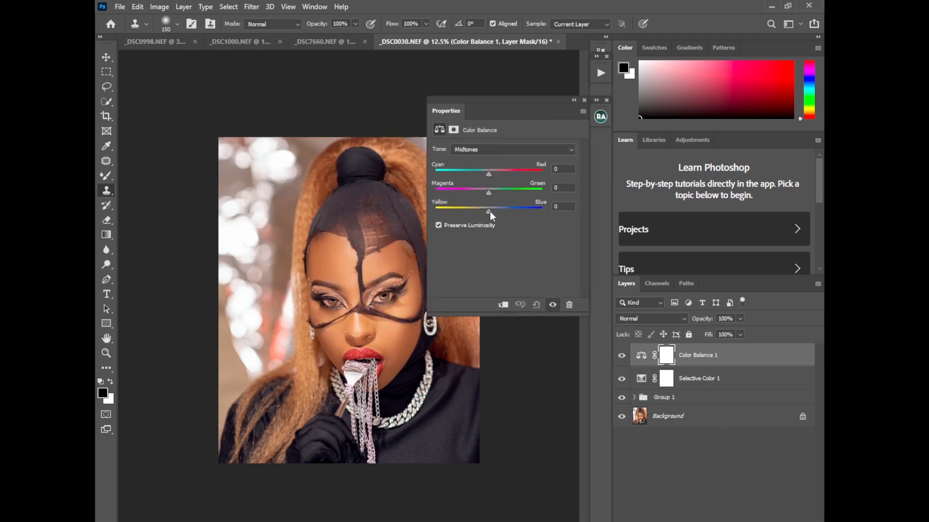
left_click_drag(489, 211, 490, 212)
left_click_drag(489, 173, 489, 173)
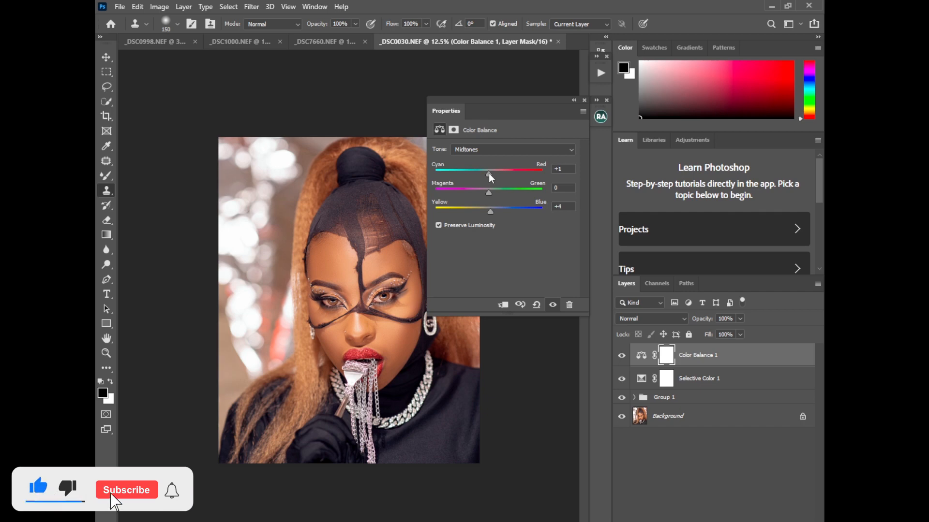
left_click(573, 100)
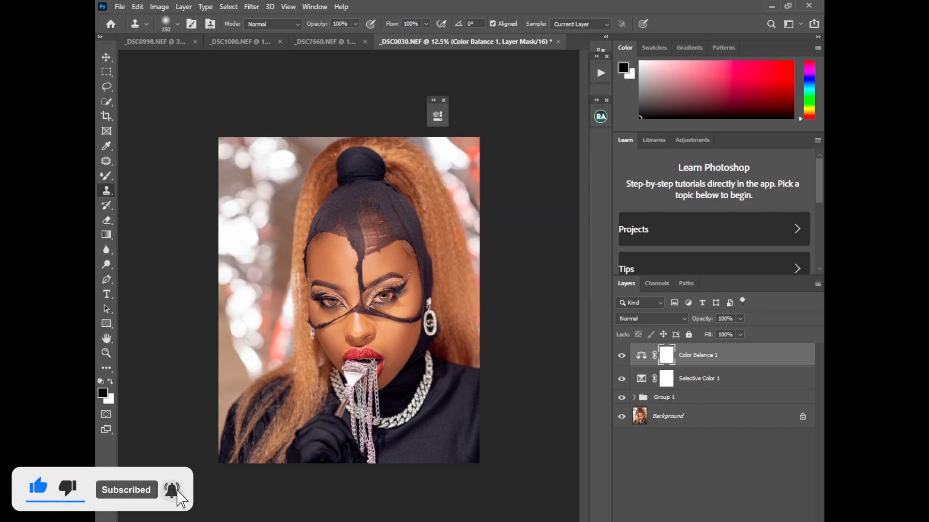
Add a Levels adjustment layer and raise its black input point slightly to deepen the shadows.
left_click(725, 521)
left_click(756, 398)
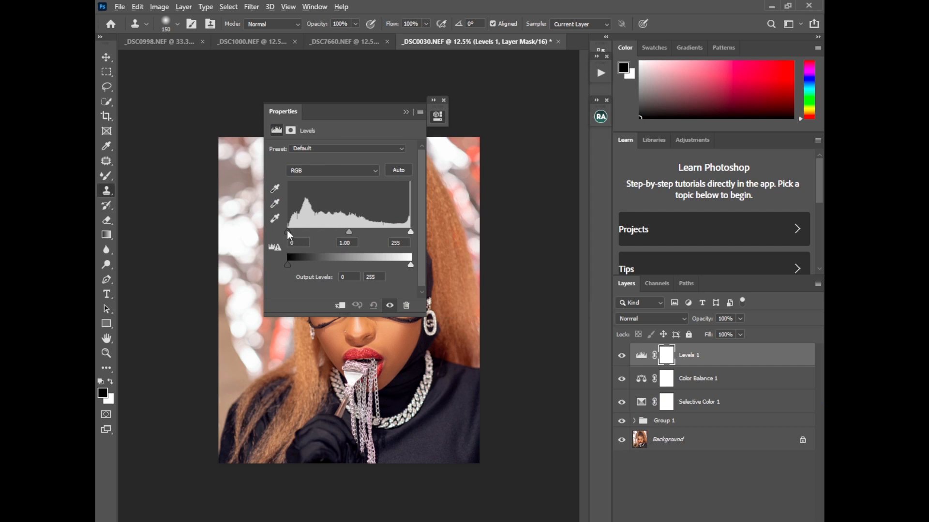
left_click_drag(287, 231, 289, 232)
left_click_drag(410, 232, 412, 231)
left_click(433, 101)
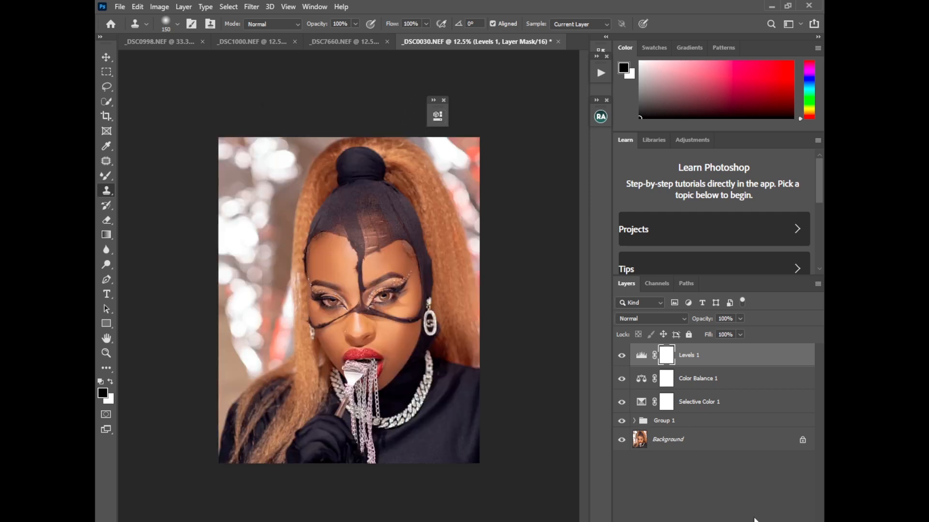
Add a Black & White adjustment layer in Luminosity blend mode at 30% opacity.
left_click(725, 521)
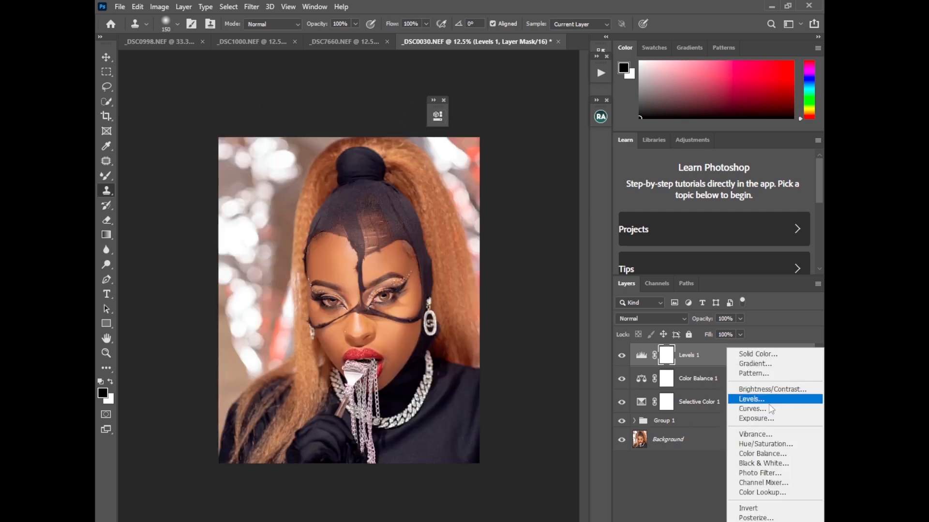
left_click(756, 464)
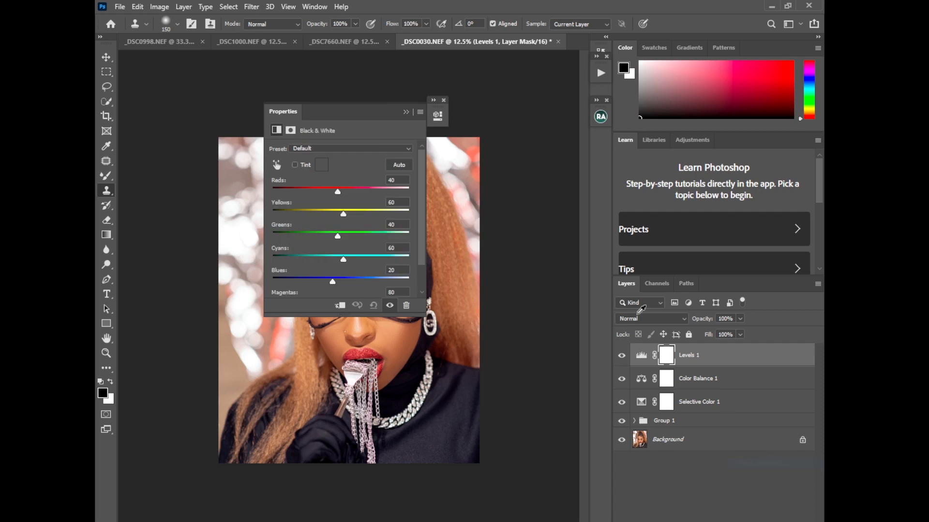
left_click(405, 112)
left_click(643, 323)
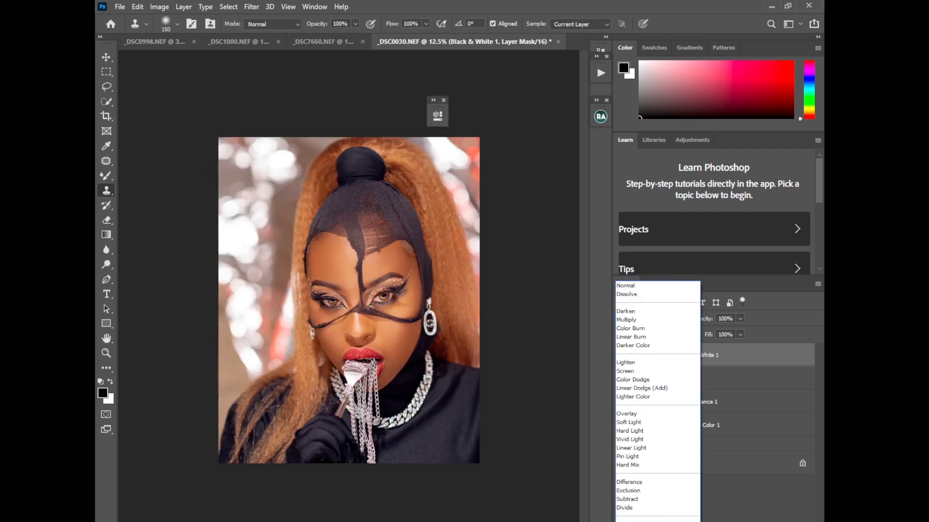
left_click(634, 516)
left_click(741, 320)
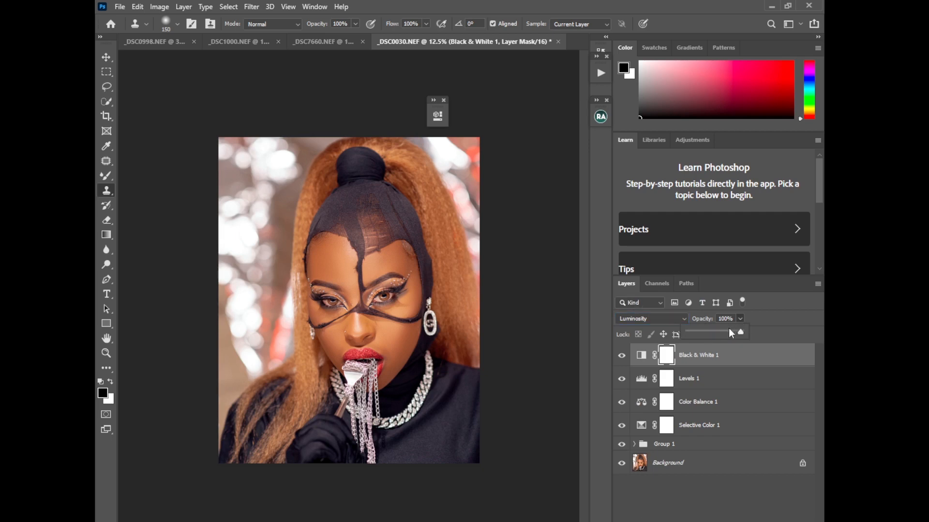
left_click_drag(705, 338, 704, 337)
Add a Photo Filter adjustment layer using Cooling Filter (82) at 8% density.
left_click(727, 519)
left_click(798, 471)
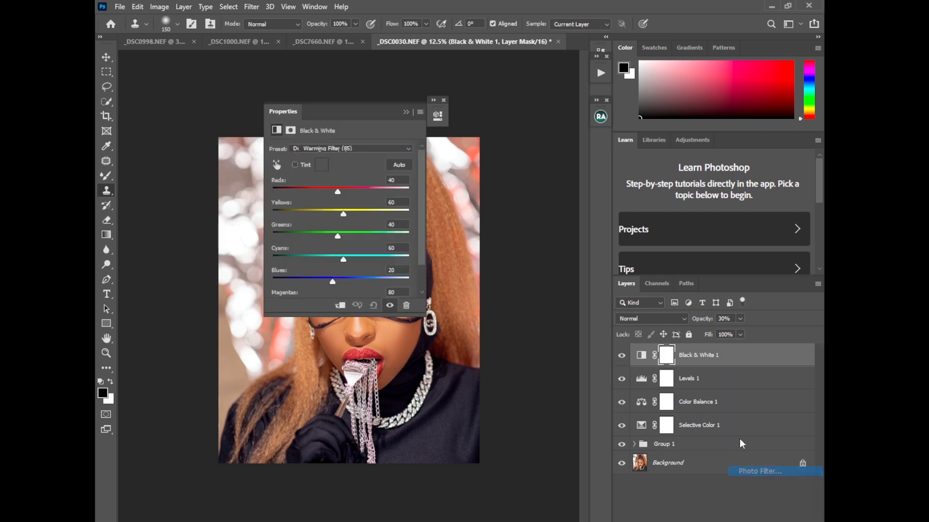
left_click(354, 149)
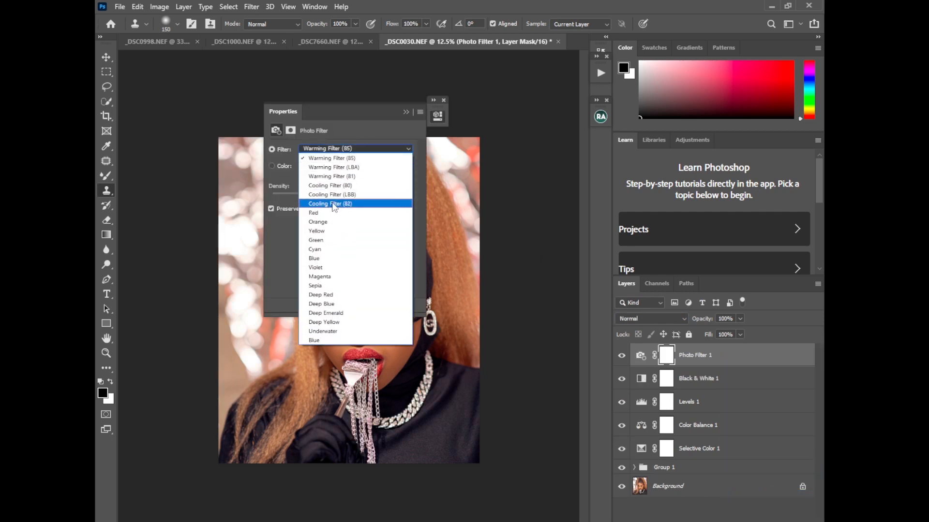
left_click(332, 205)
left_click_drag(373, 112, 493, 109)
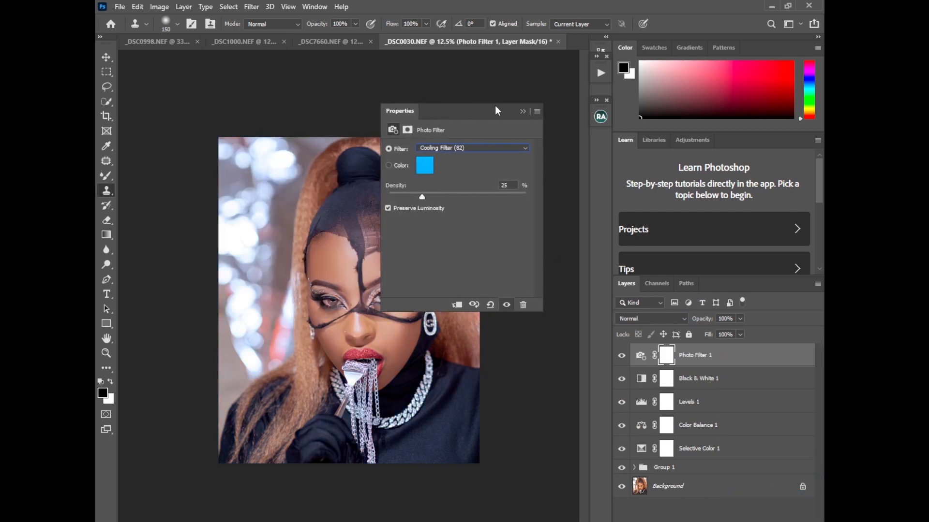
left_click_drag(406, 199, 403, 200)
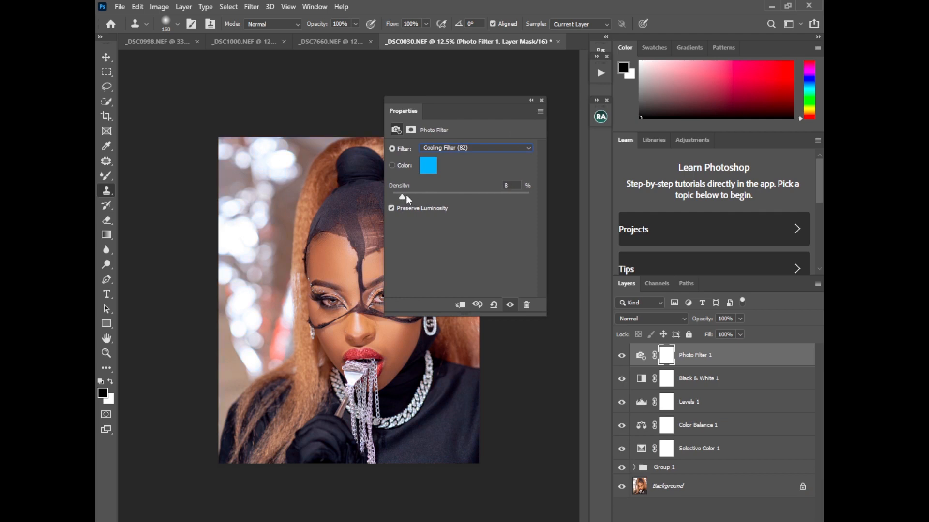
Lower the Photo Filter layer's opacity to about 62% and group the five adjustment layers from Selective Color 1 to Photo Filter 1.
left_click(530, 100)
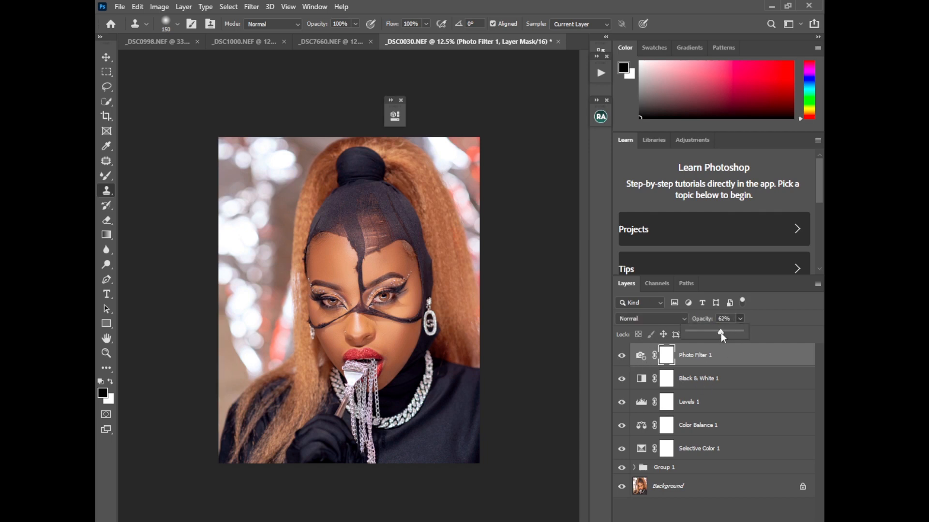
left_click(695, 447, "shift")
key("ctrl+g")
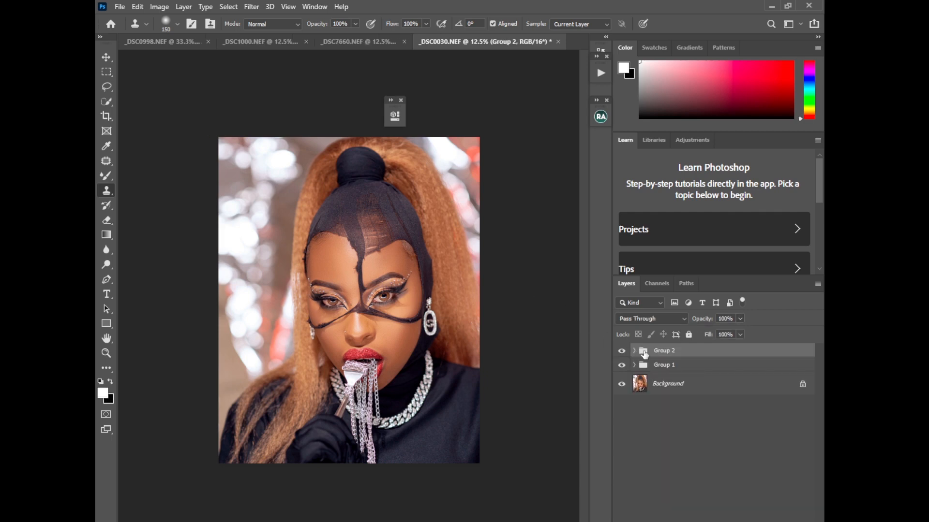
Compare the portrait with and without the colour grading group, and with and without the skin retouching group.
left_click(621, 351)
left_click(622, 351)
left_click(622, 353)
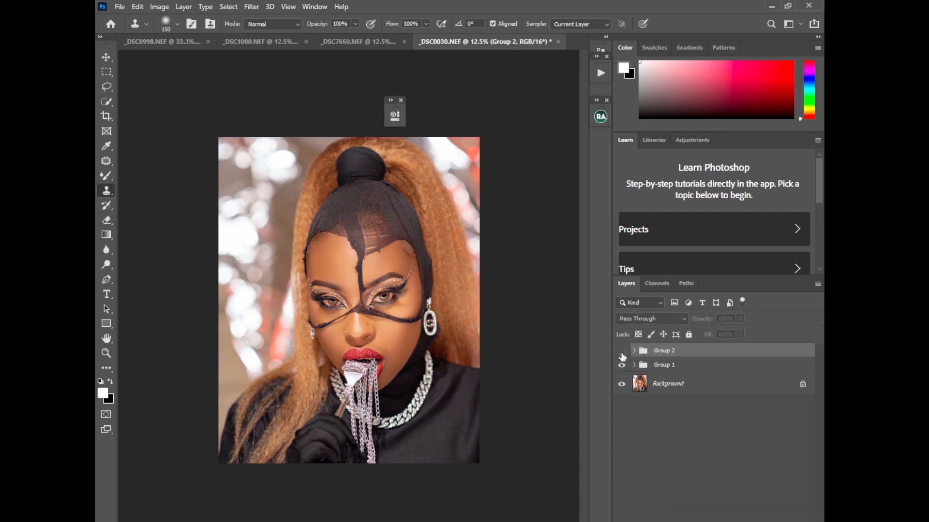
left_click(622, 352)
left_click(622, 366)
left_click(621, 366)
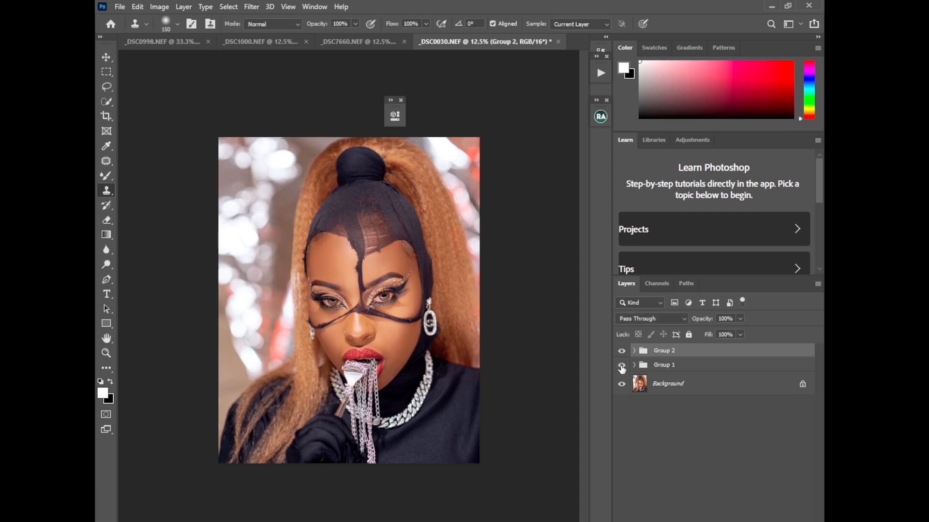
left_click(622, 366)
left_click(621, 366)
Run the Eyes N Teeth Whitening action and select the Photo Filter 2 layer mask in the resulting group.
left_click(600, 73)
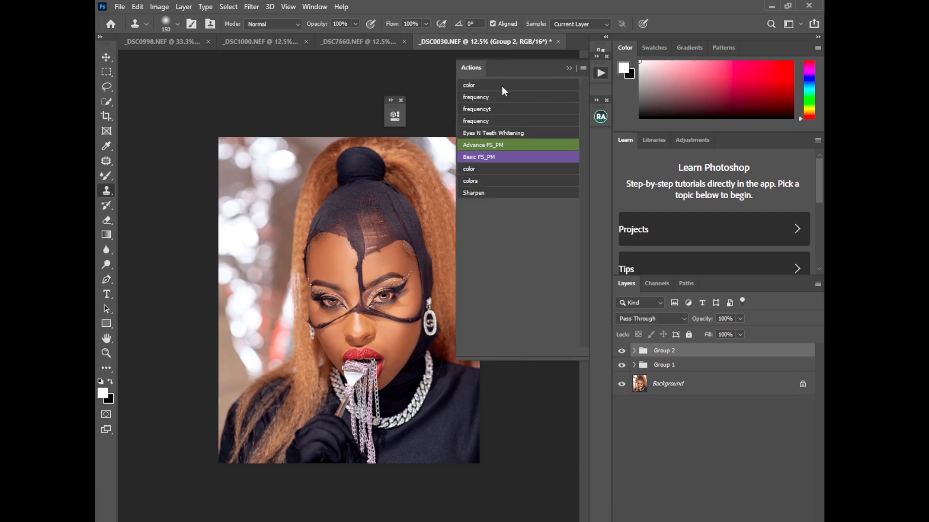
left_click(481, 135)
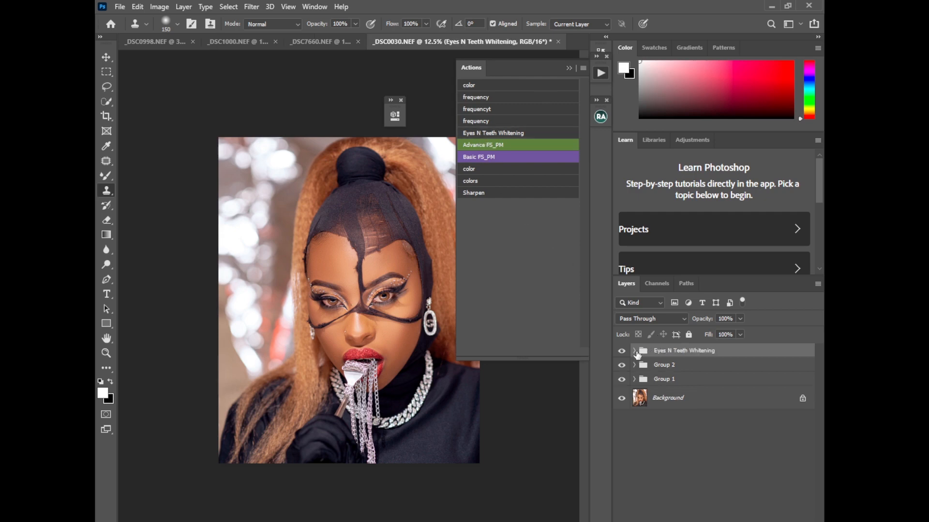
left_click(634, 351)
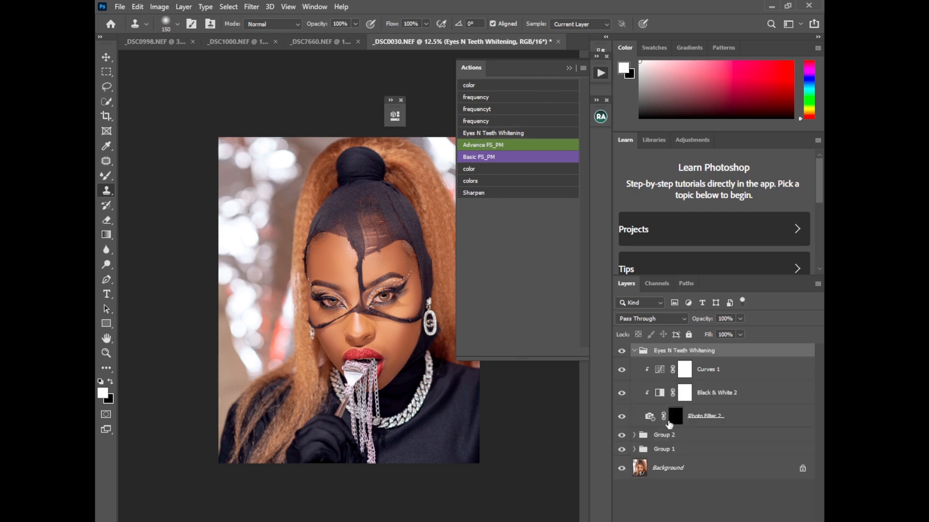
left_click(675, 422)
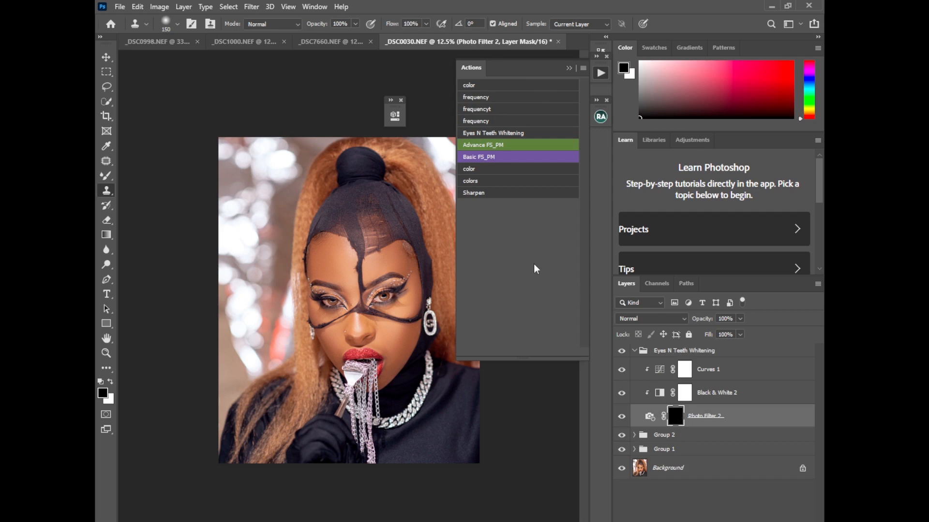
Whiten the eye on the image's left side by painting white on the Photo Filter 2 mask with a size 40 brush.
left_click_drag(106, 176, 140, 177)
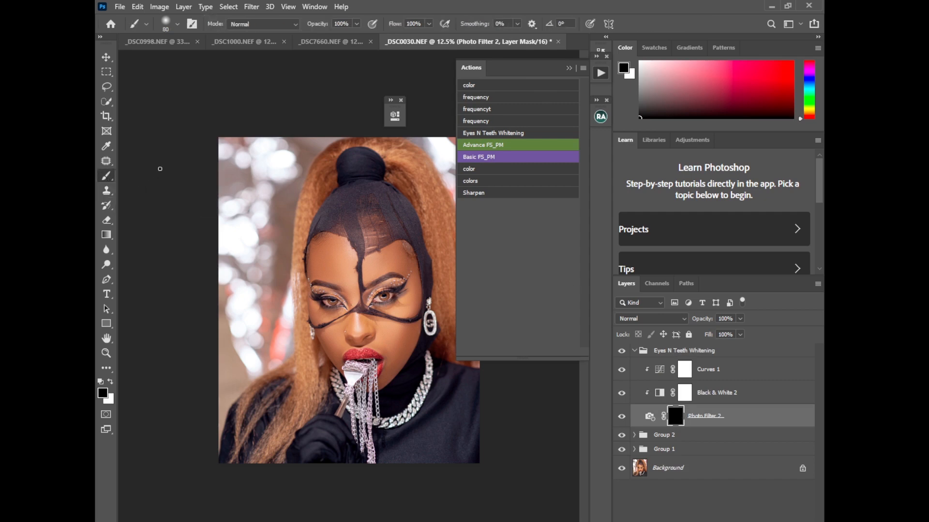
scroll(160, 169, "up", 6)
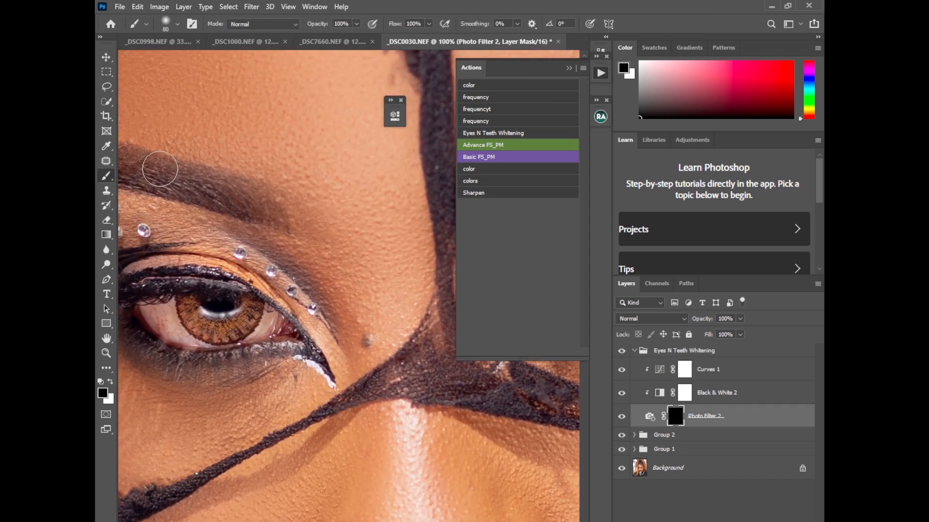
key("x")
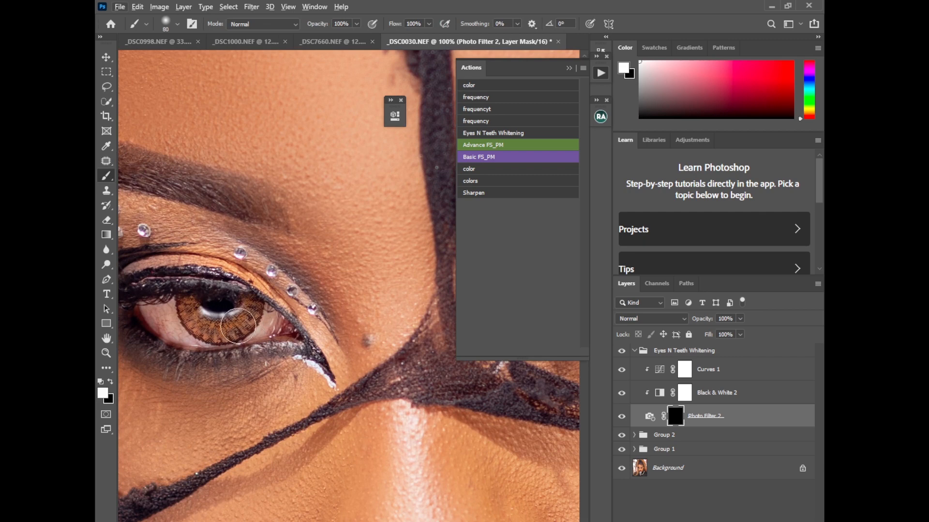
left_click_drag(244, 323, 360, 265)
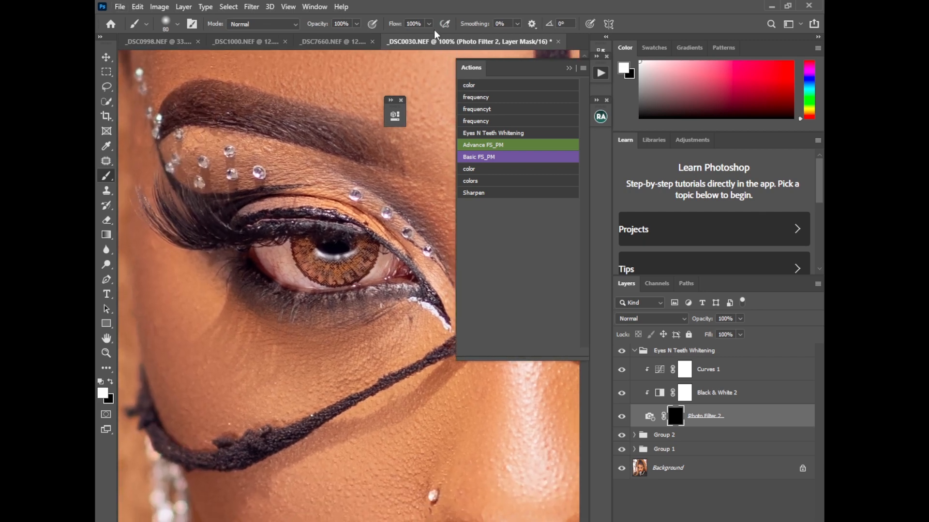
key("bracketleft")
key("bracketleft")
key("bracketleft")
key("bracketleft")
mouse_move(291, 247)
left_mouse_down()
mouse_move(285, 261)
mouse_move(300, 283)
mouse_move(266, 256)
mouse_move(286, 275)
mouse_move(341, 256)
mouse_move(418, 274)
mouse_move(266, 233)
left_mouse_up()
Paint white over the other eye's sclera on the same mask, then collapse the Eyes N Teeth Whitening group.
left_click_drag(435, 348, 208, 333)
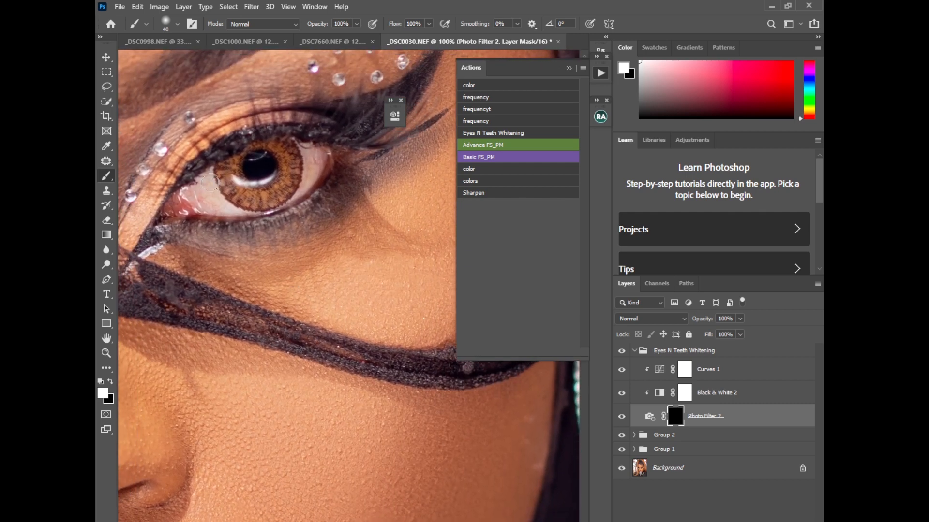
mouse_move(210, 182)
left_mouse_down()
mouse_move(233, 208)
mouse_move(187, 204)
mouse_move(191, 197)
mouse_move(227, 209)
mouse_move(246, 180)
mouse_move(308, 157)
mouse_move(298, 193)
mouse_move(320, 155)
left_mouse_up()
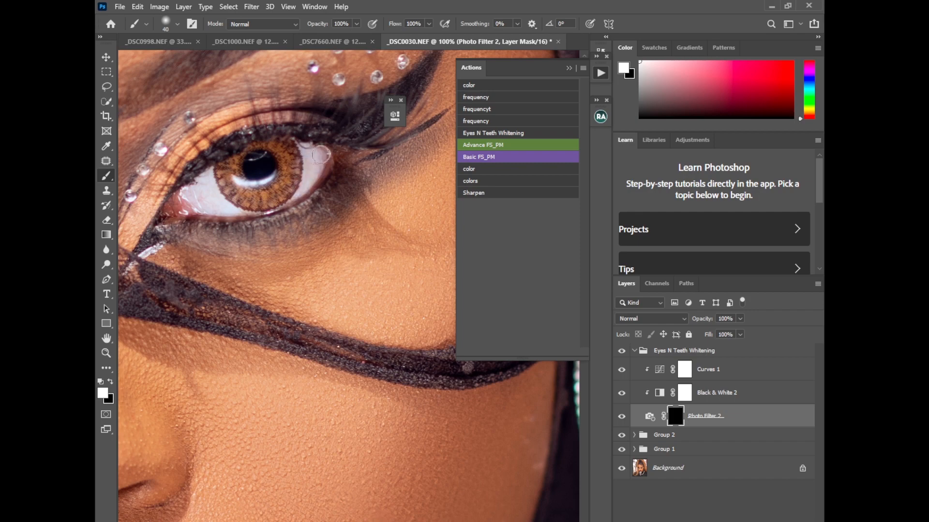
scroll(301, 114, "down", 5)
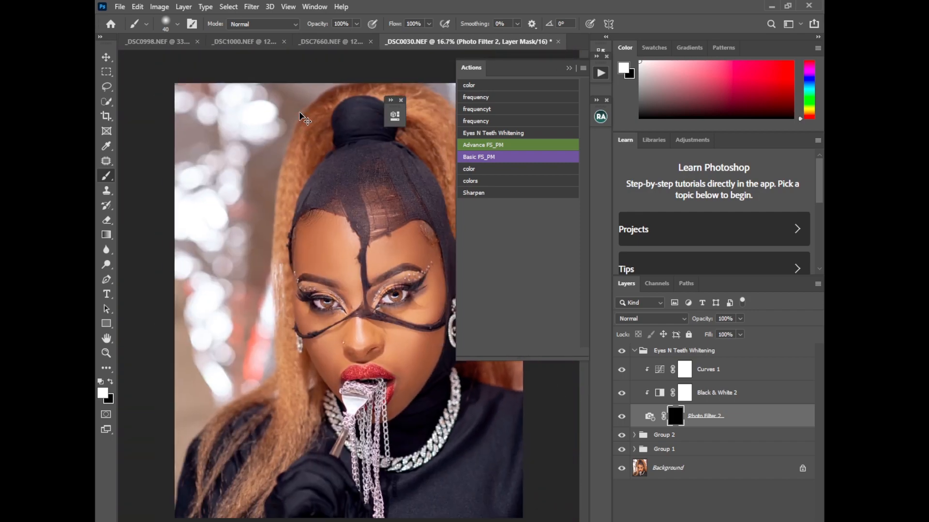
scroll(301, 115, "down", 1)
left_click(634, 350)
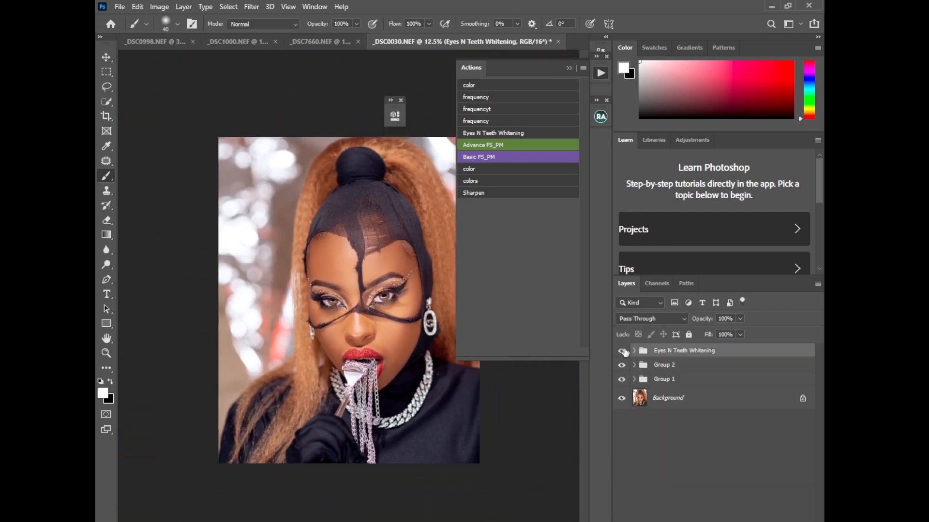
Add a Brightness/Contrast adjustment layer on top and group it with all the groups above the Background layer.
left_click(726, 520)
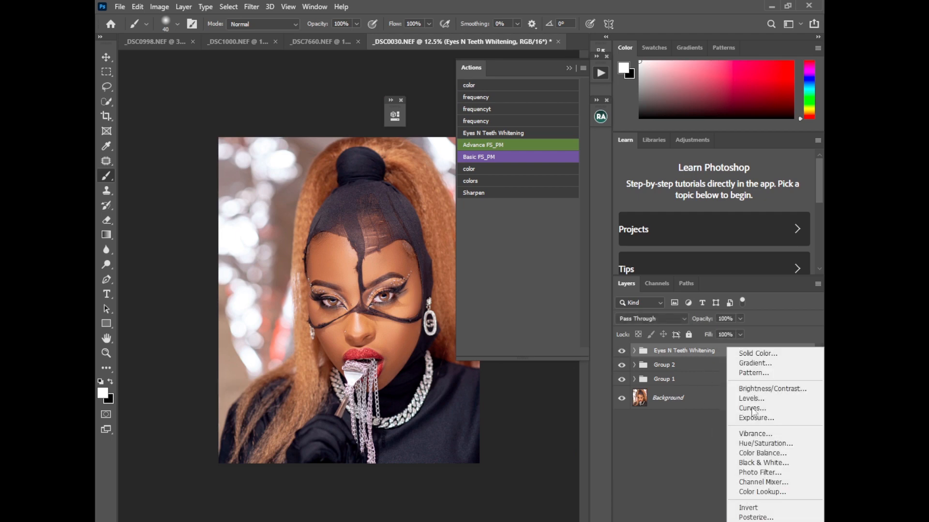
left_click(755, 389)
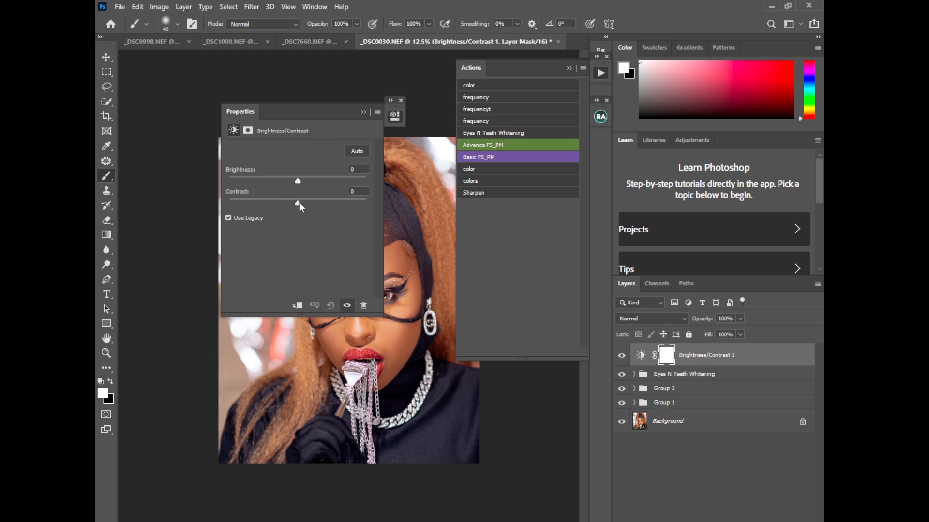
left_click(363, 112)
left_click(570, 68)
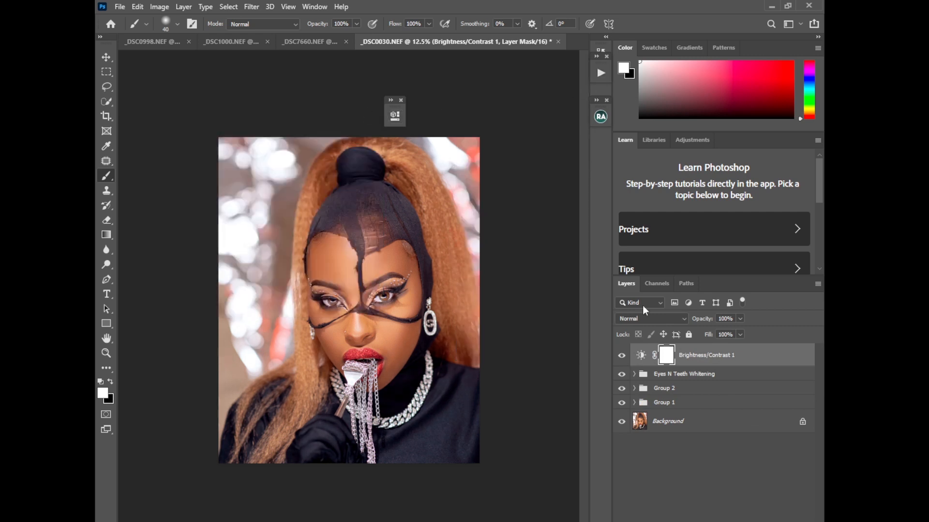
left_click(670, 404, "shift")
key("ctrl+g")
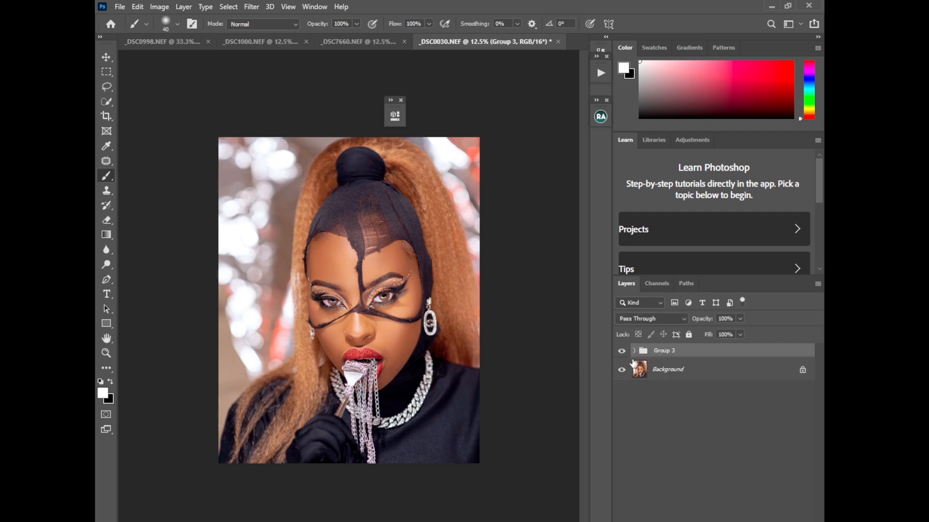
Compare the portrait before and after all edits by toggling the visibility of the combined group.
left_click(622, 352)
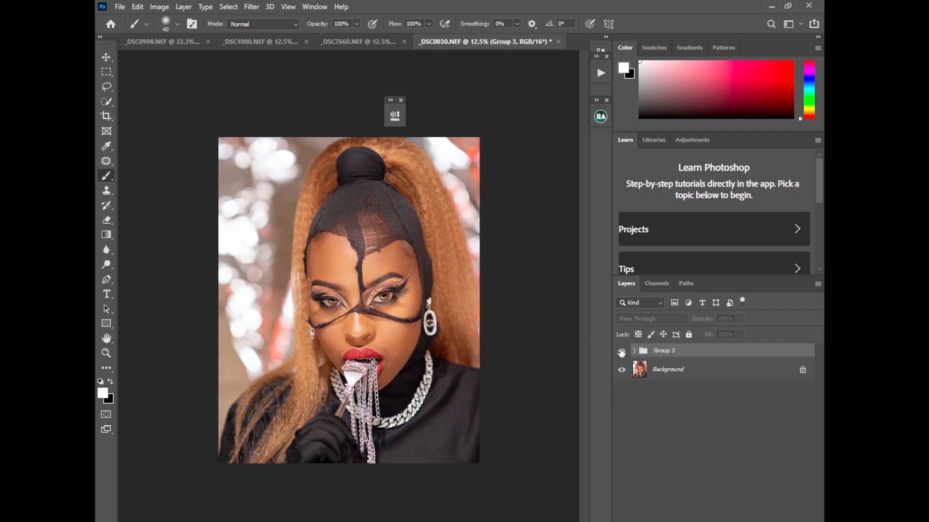
left_click(623, 353)
left_click(622, 352)
left_click(622, 354)
left_click(622, 352)
left_click(622, 354)
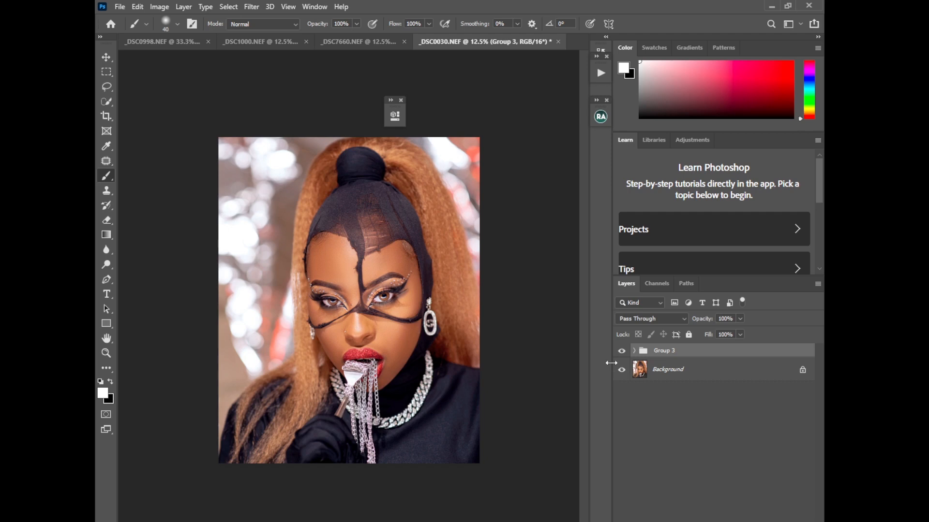